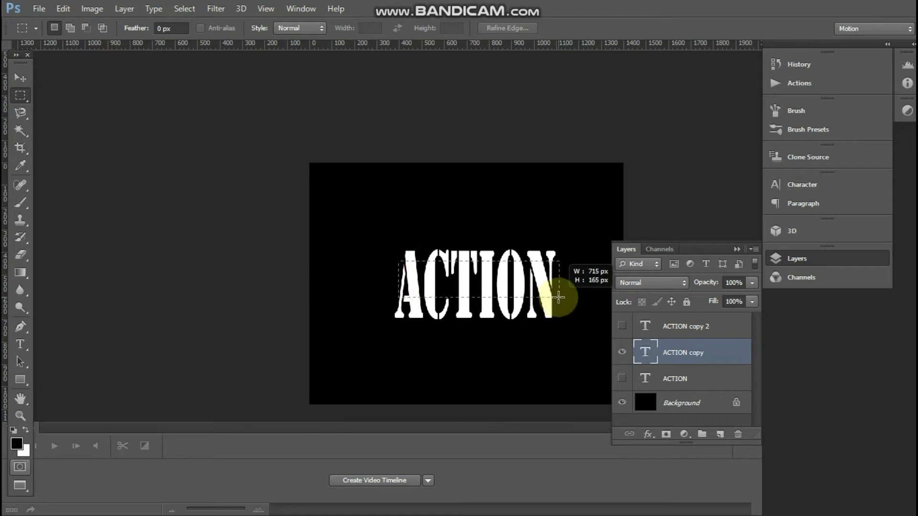
Rasterize the ACTION copy text layer and erase the horizontal band across the middle of its letters
mouse_move(508, 274)
left_mouse_down()
mouse_move(520, 270)
mouse_move(507, 279)
left_mouse_up()
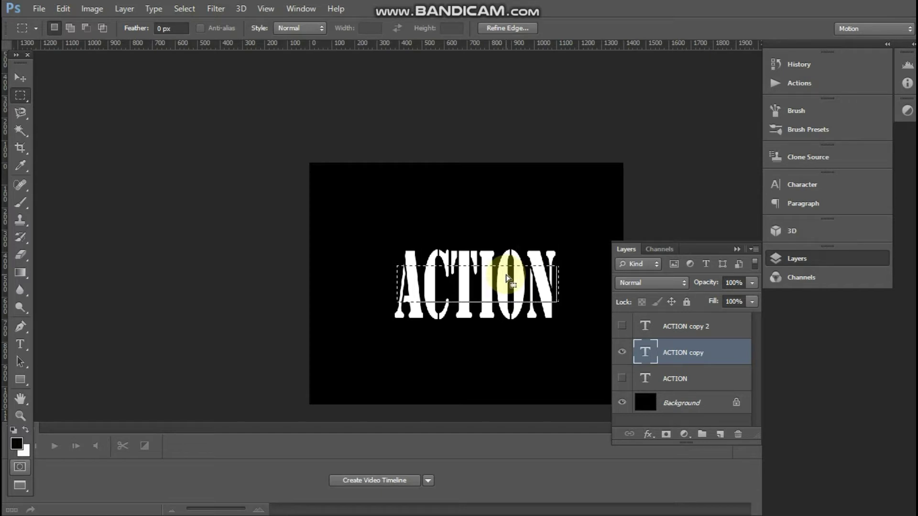
key("Delete")
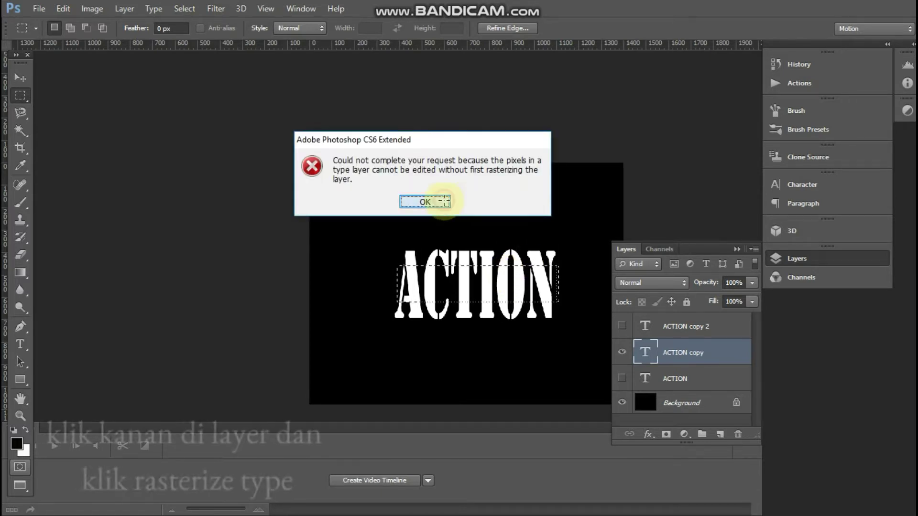
left_click(428, 201)
right_click(707, 352)
left_click(491, 177)
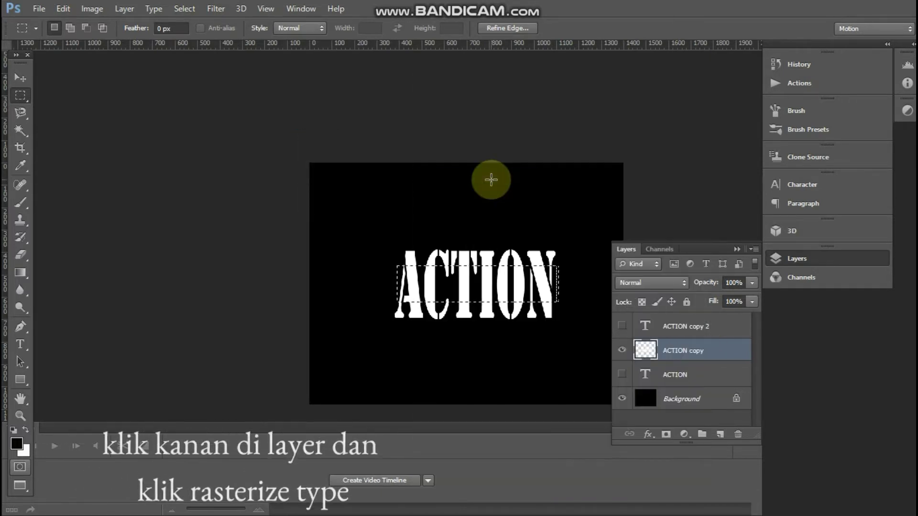
key("Delete")
left_click(477, 273)
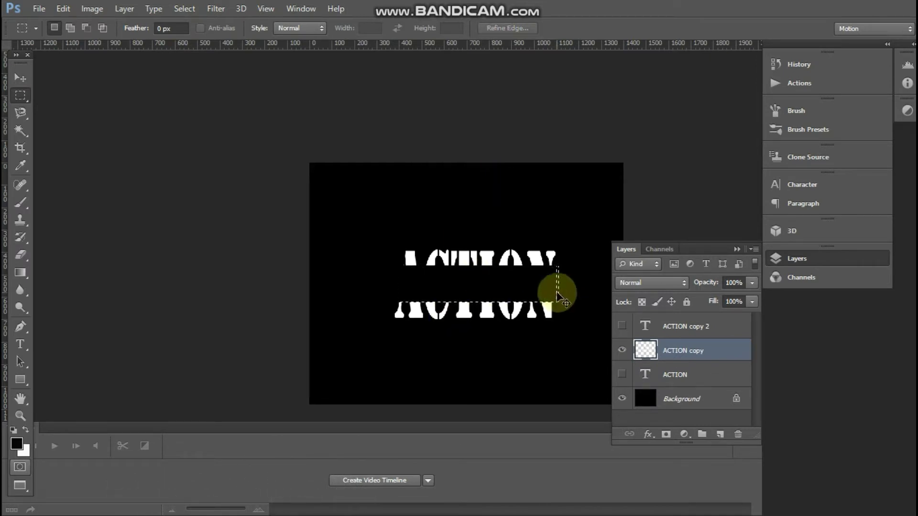
key("ctrl+z")
Copy the remaining upper and lower letter strips onto separate layers and delete the ACTION copy layer
left_click_drag(402, 249, 568, 284)
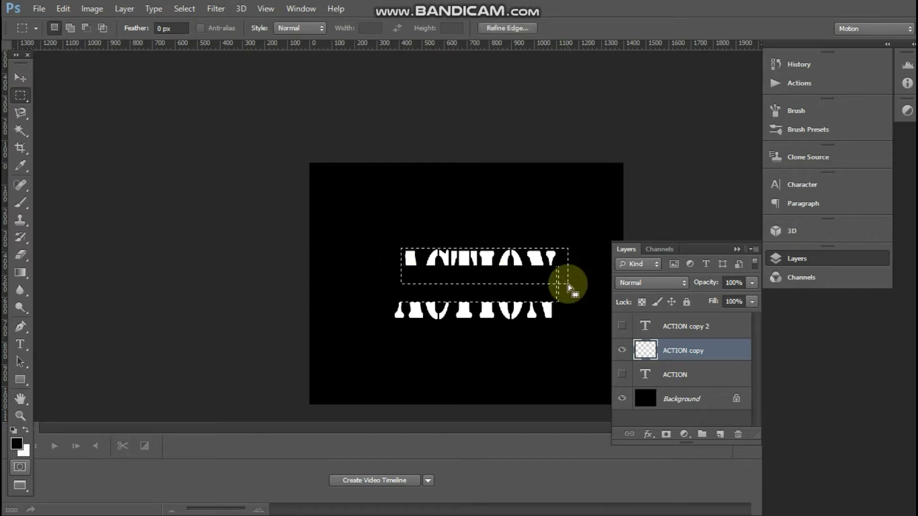
key("ctrl+j")
left_click_drag(703, 373, 706, 351)
left_click_drag(378, 286, 562, 336)
key("ctrl+j")
left_click(722, 376)
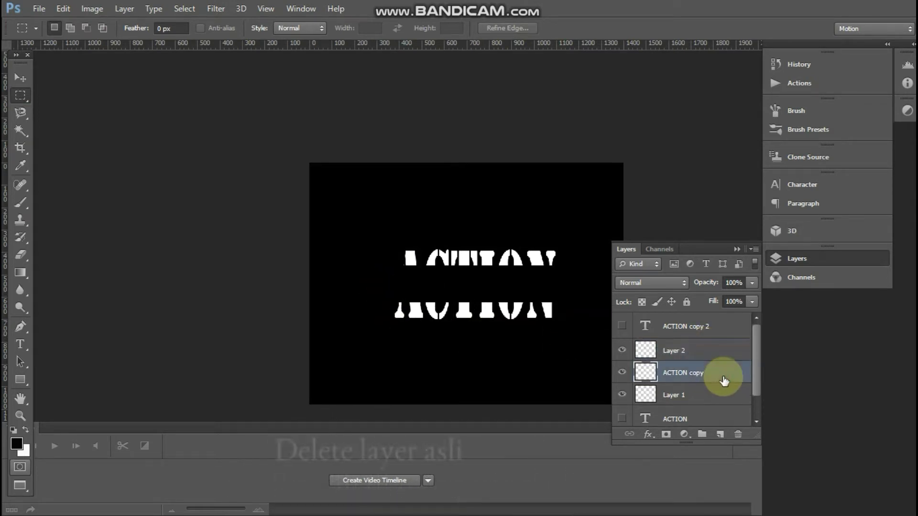
key("Delete")
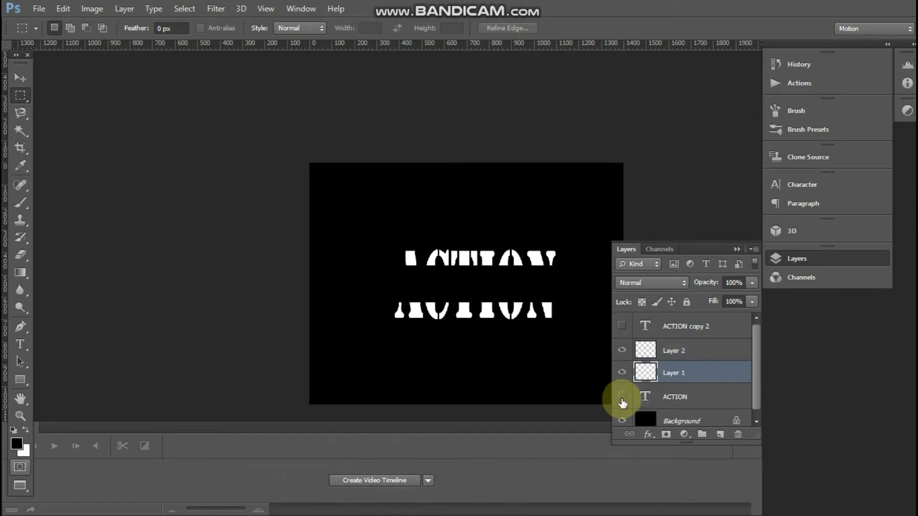
Move the upper strip up and the lower strip down, and show the ACTION text layer between them
left_click(621, 397)
left_click(621, 398)
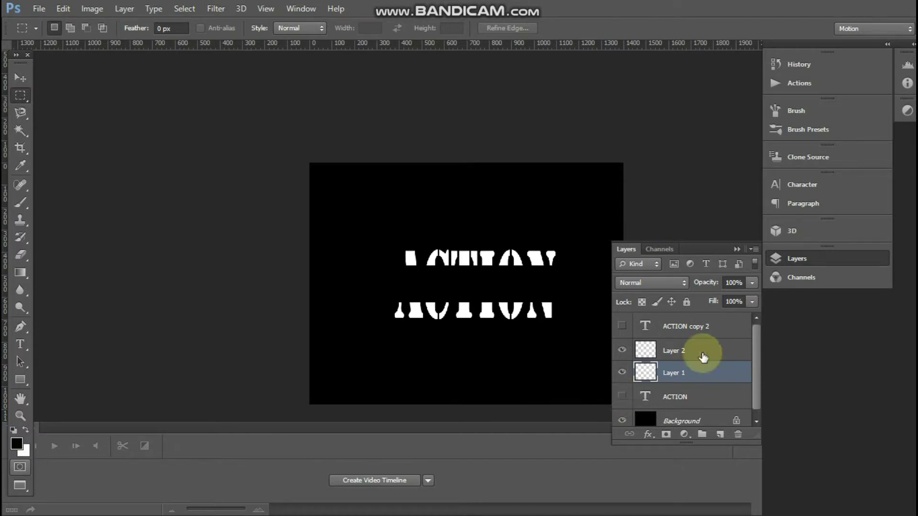
left_click_drag(510, 246, 508, 215)
left_click_drag(489, 316, 487, 337)
left_click(669, 398)
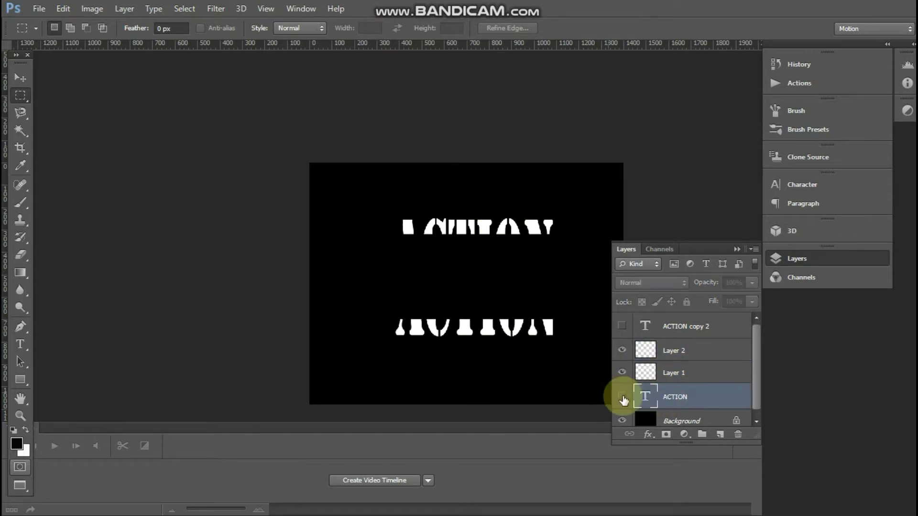
left_click(622, 396)
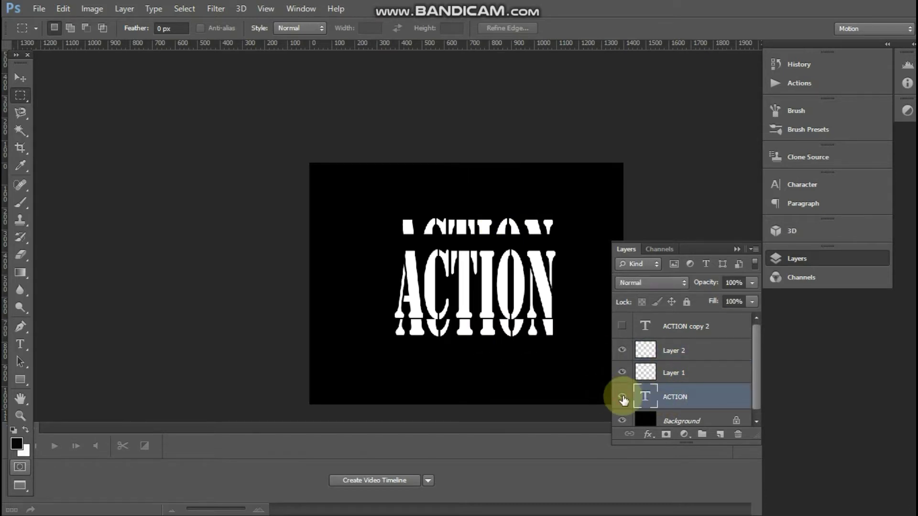
Fine-tune both strips just above and below the ACTION word and group the two strip layers
left_click(679, 351)
left_click_drag(497, 230, 493, 244)
left_click_drag(492, 328, 486, 334)
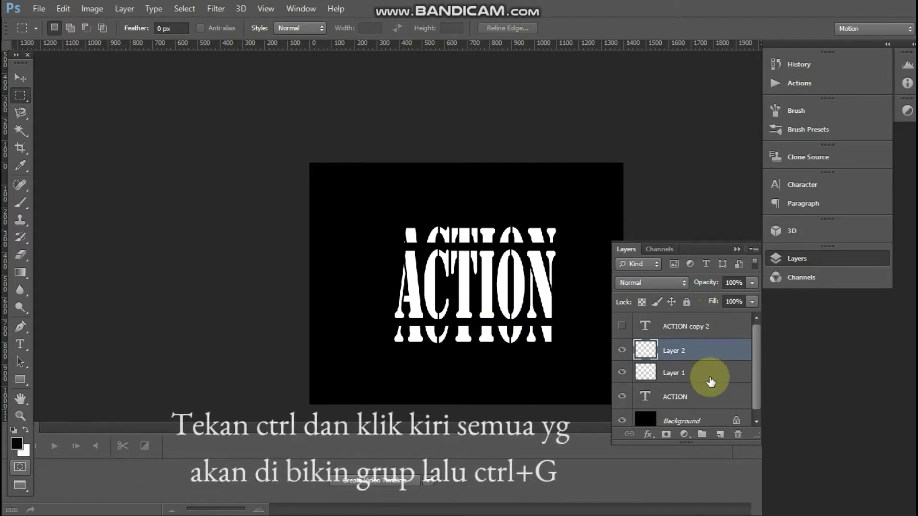
left_click(711, 381, "ctrl")
key("ctrl+g")
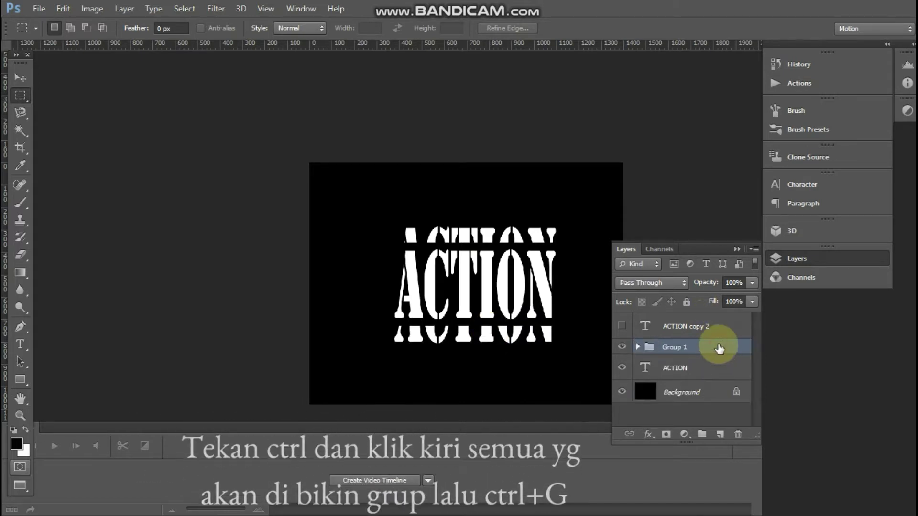
Add a Stroke effect to the strip group with the near-white colour fbf8f8
double_click(718, 348)
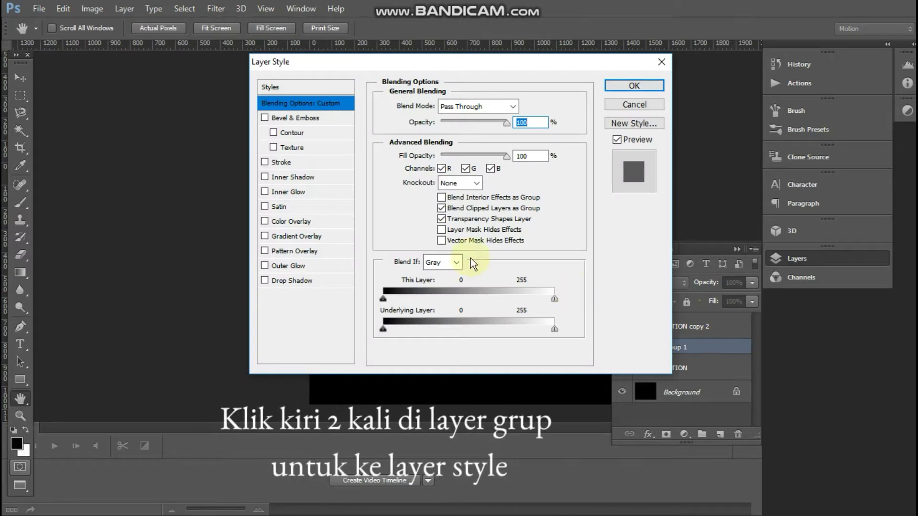
left_click(314, 164)
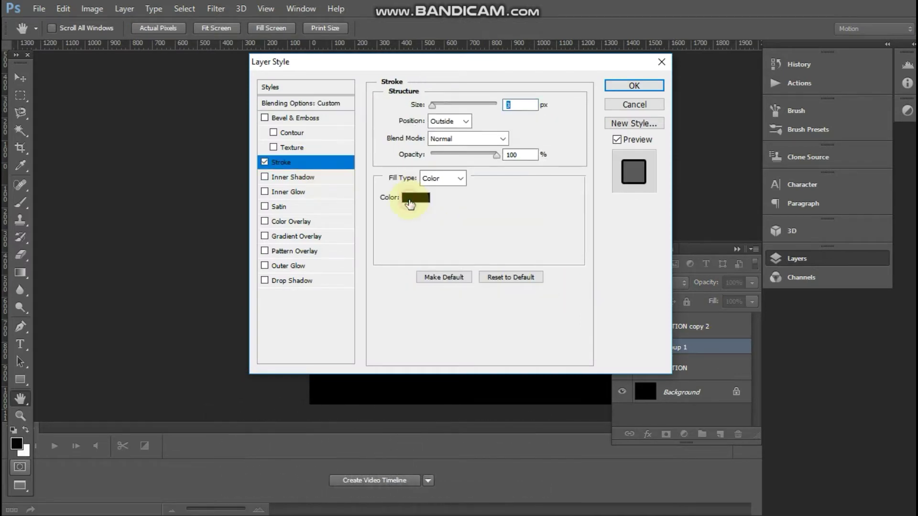
left_click(416, 198)
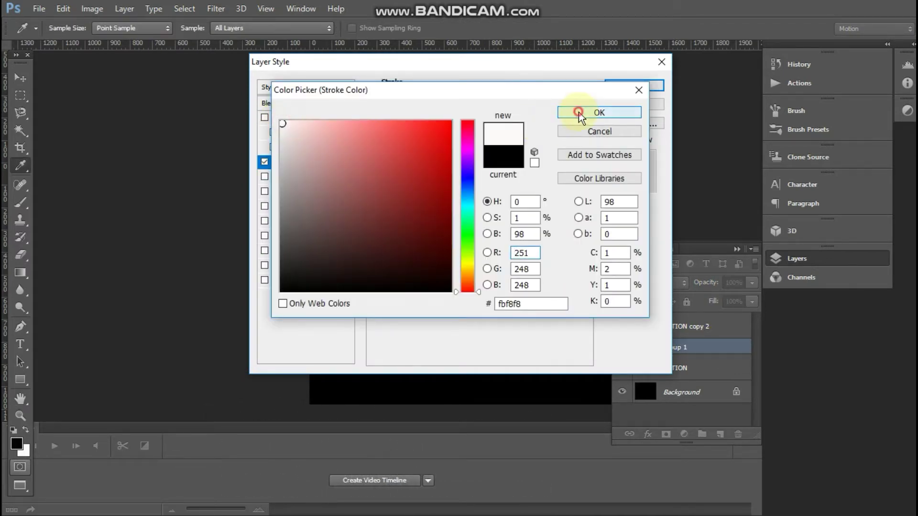
left_click(588, 113)
Add a Color Overlay with the near-black colour 020101 to the strip group and apply the layer style
left_click(299, 221)
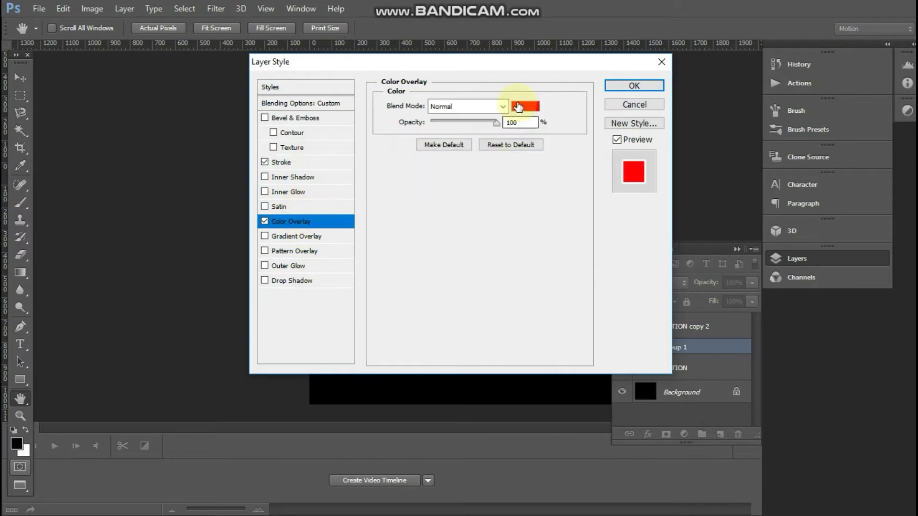
left_click(519, 106)
left_click(368, 291)
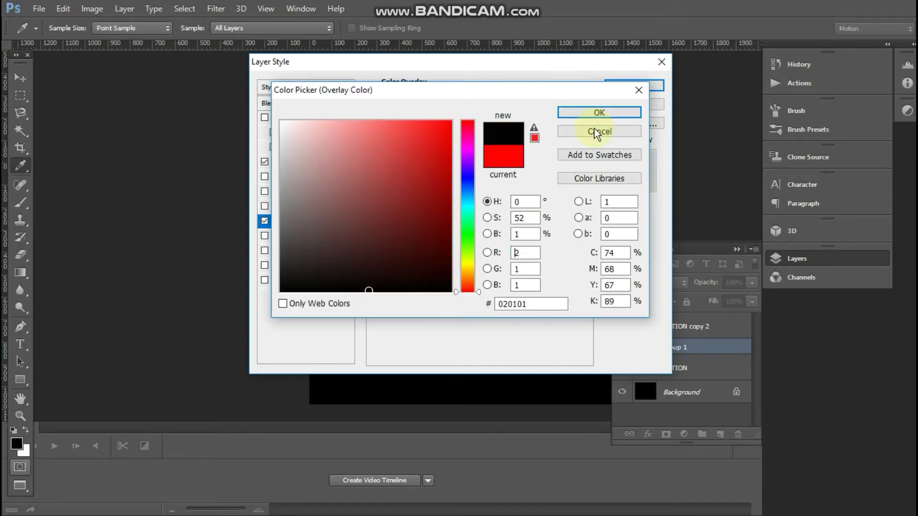
left_click(599, 113)
left_click(623, 84)
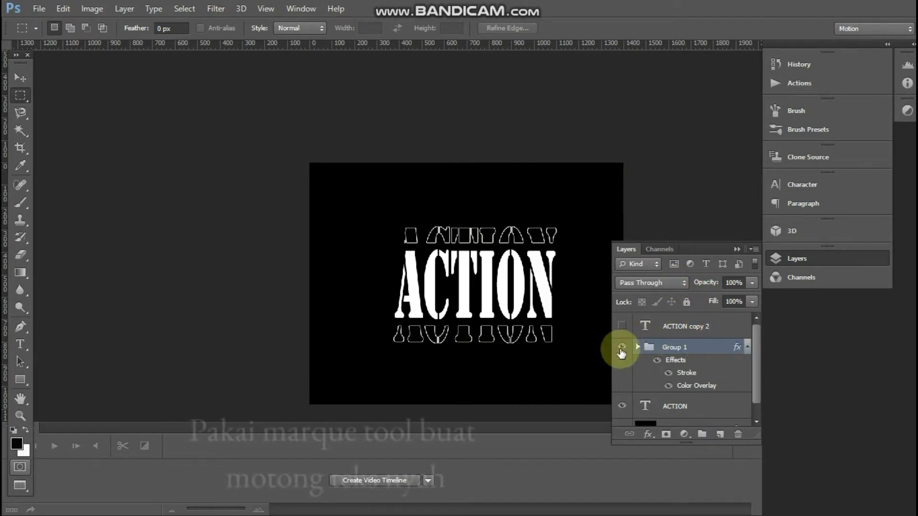
Hide the ACTION text layer, collapse the group's effects list and show the ACTION copy 2 layer
left_click_drag(754, 351, 761, 325)
left_click(621, 391)
left_click(747, 349)
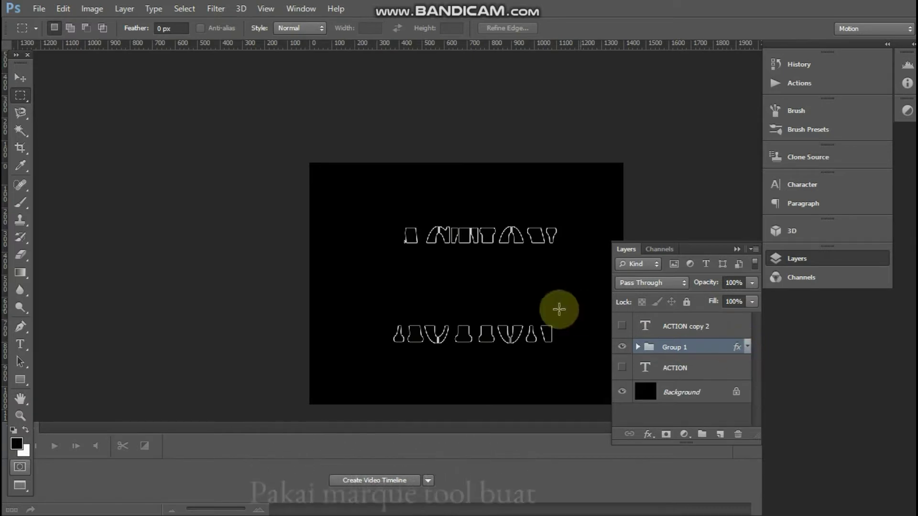
left_click(622, 326)
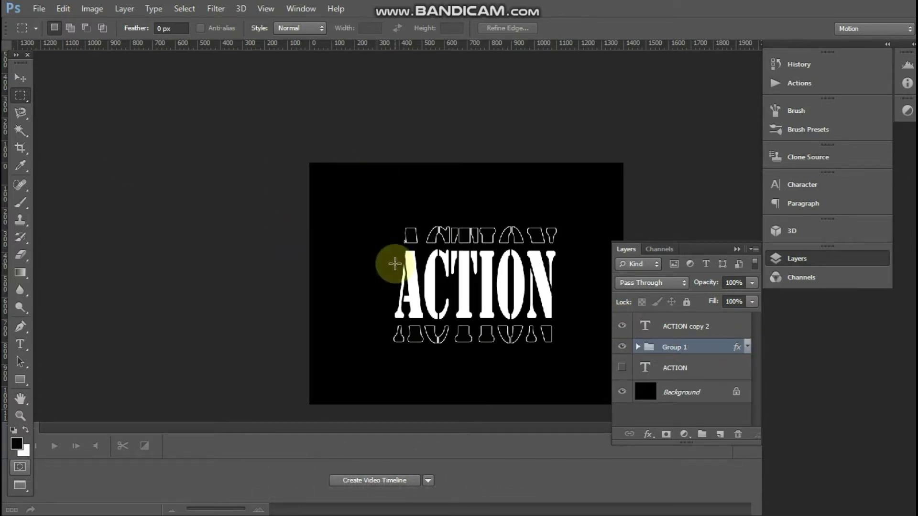
Rasterize the ACTION copy 2 layer and erase a wide middle band, leaving thin strips above and below
right_click(665, 326)
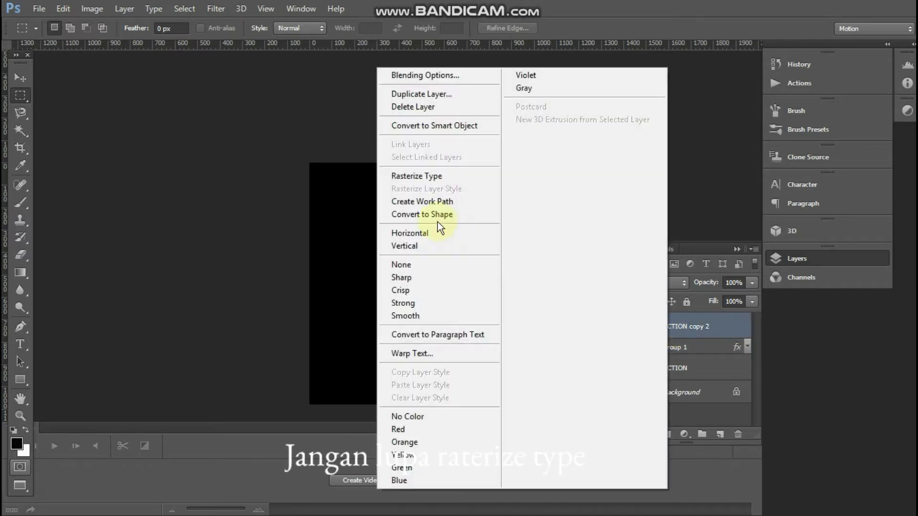
left_click(432, 177)
left_click_drag(395, 264, 539, 304)
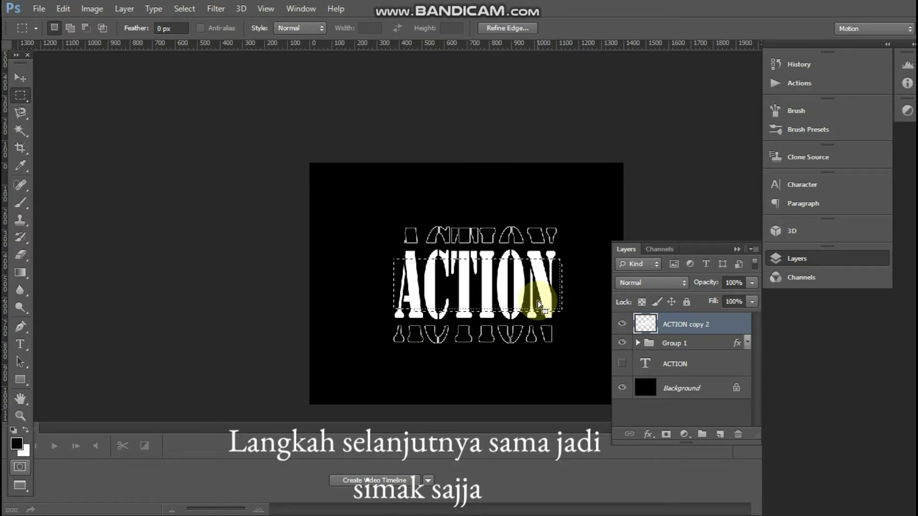
key("Delete")
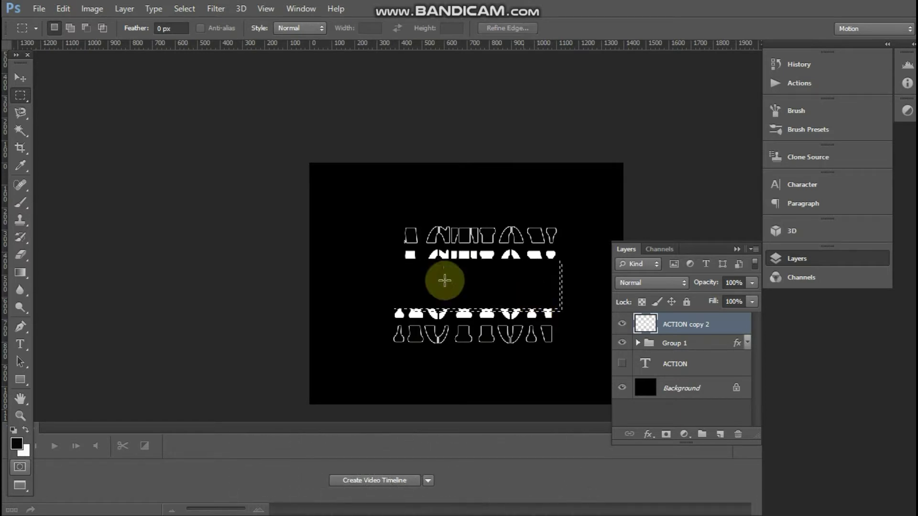
Copy the thin upper and lower strips onto separate layers and delete the ACTION copy 2 layer
left_click_drag(395, 251, 576, 274)
key("ctrl+j")
key("ctrl+d")
left_click_drag(707, 349, 703, 317)
left_click_drag(389, 315, 570, 327)
key("ctrl+j")
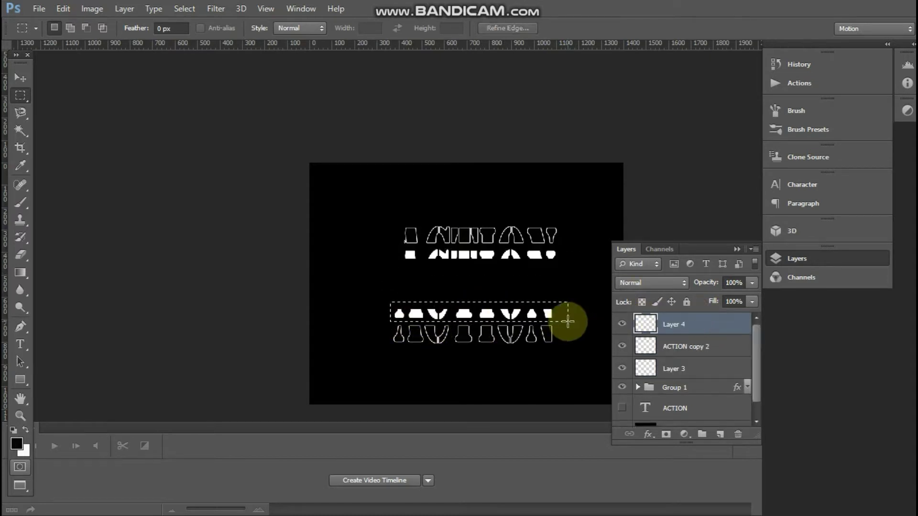
key("ctrl+d")
left_click(692, 347)
key("Delete")
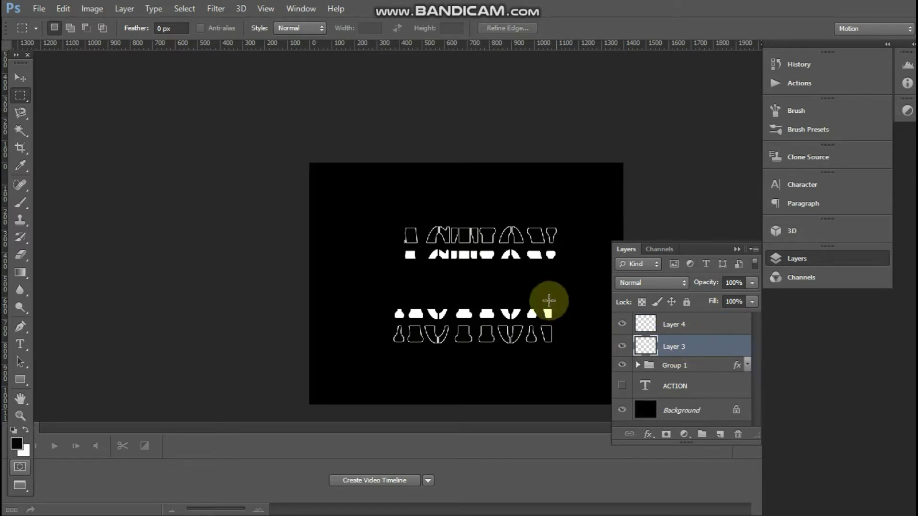
Place the thin strips above and below the outlined strips, aligned with them, and group the two layers
left_click_drag(508, 261, 506, 222)
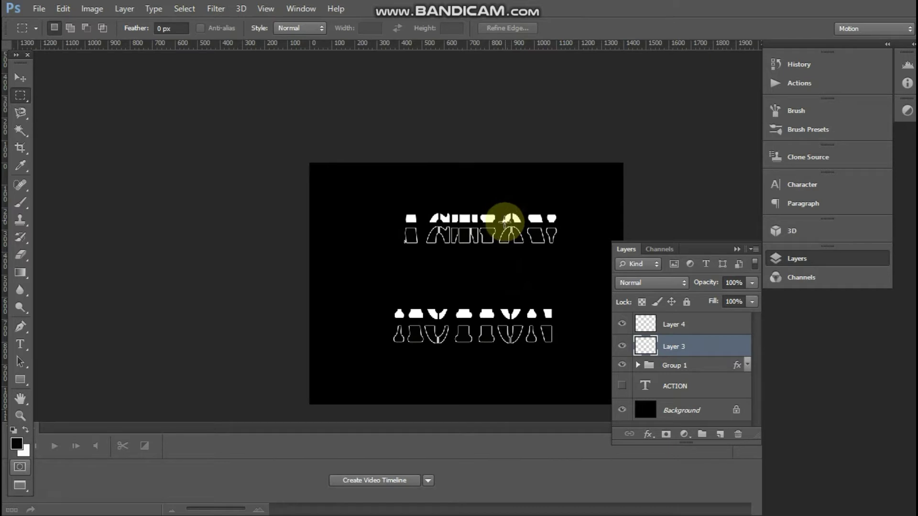
left_click_drag(467, 320, 463, 355)
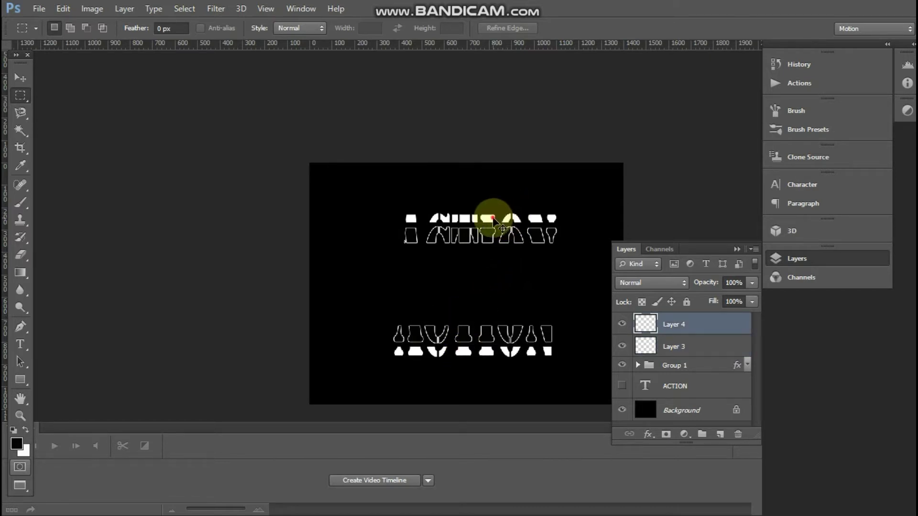
left_click_drag(493, 220, 494, 222)
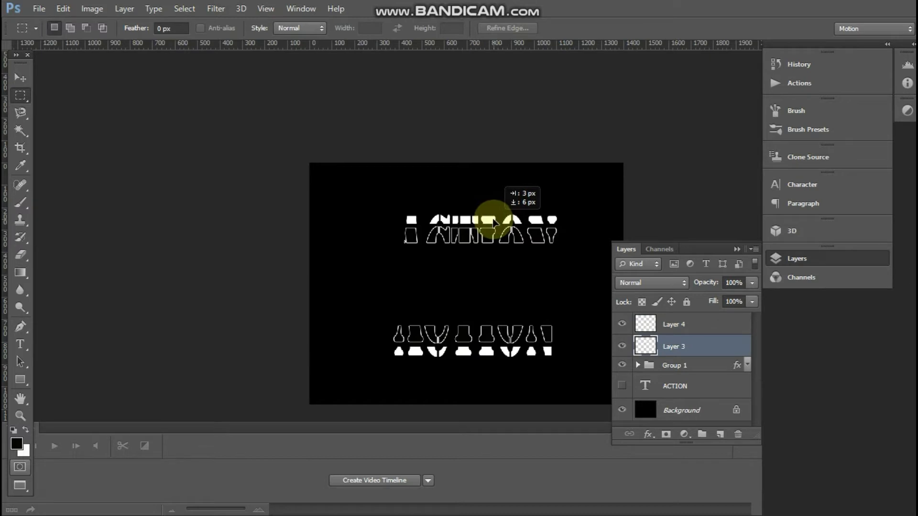
left_click_drag(494, 222, 494, 222)
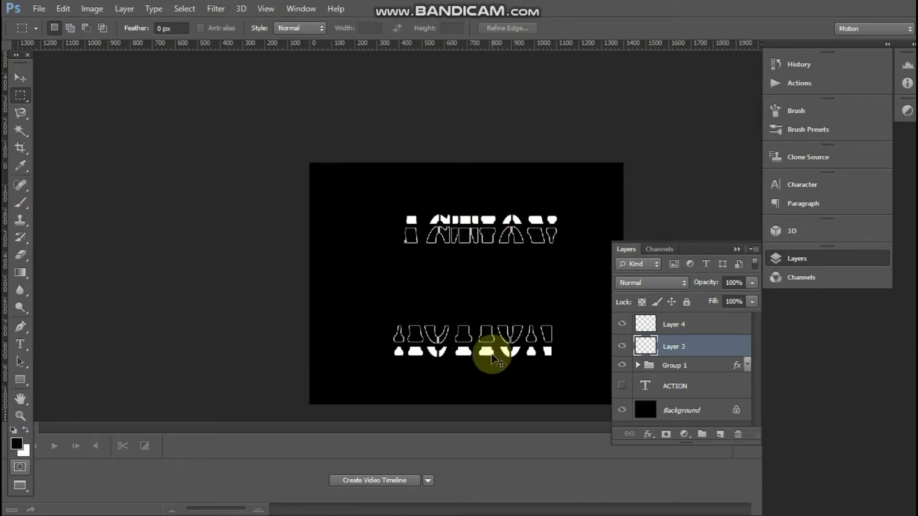
left_click_drag(492, 354, 494, 354)
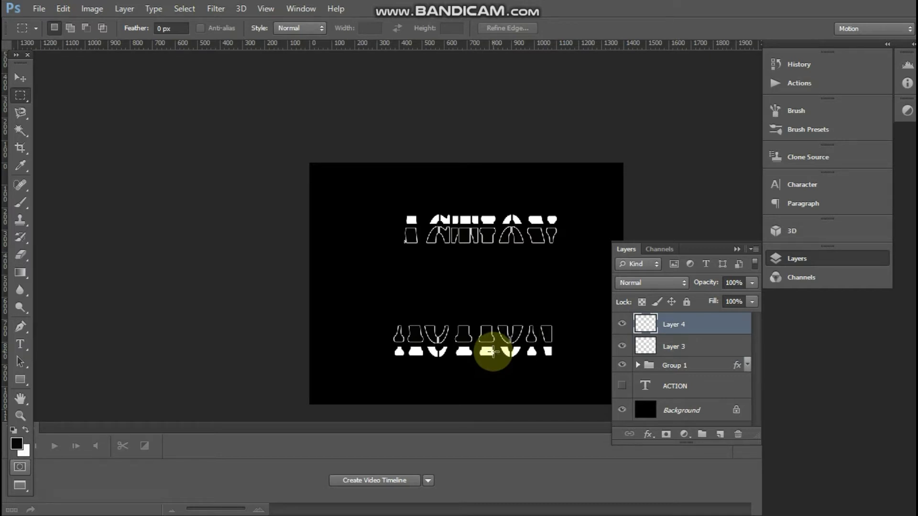
left_click(697, 345, "shift")
key("ctrl+g")
Add a Stroke effect to the thin-strip group with the near-white colour fdfbfb
left_click(722, 320)
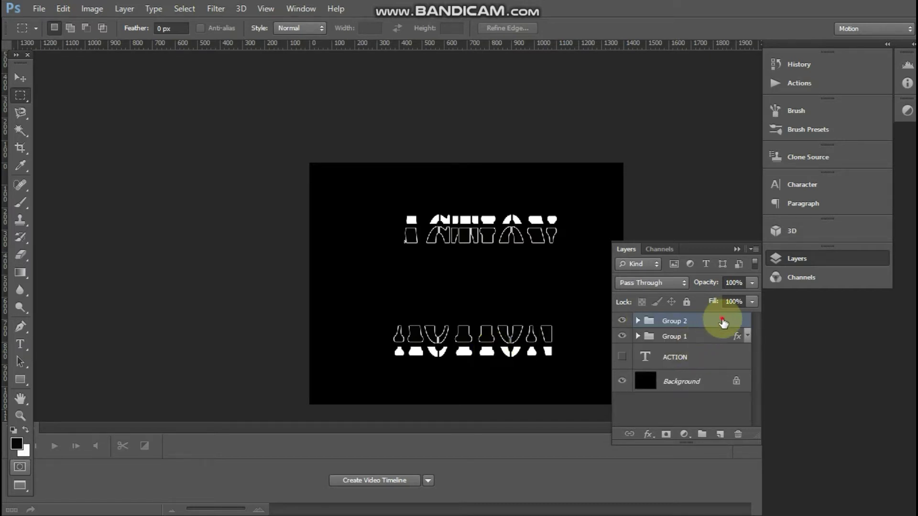
double_click(724, 323)
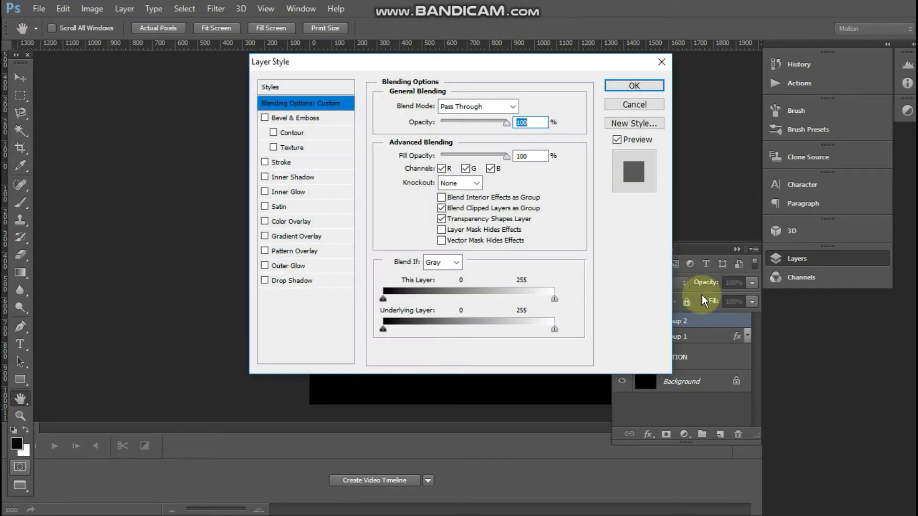
left_click(308, 165)
left_click(420, 197)
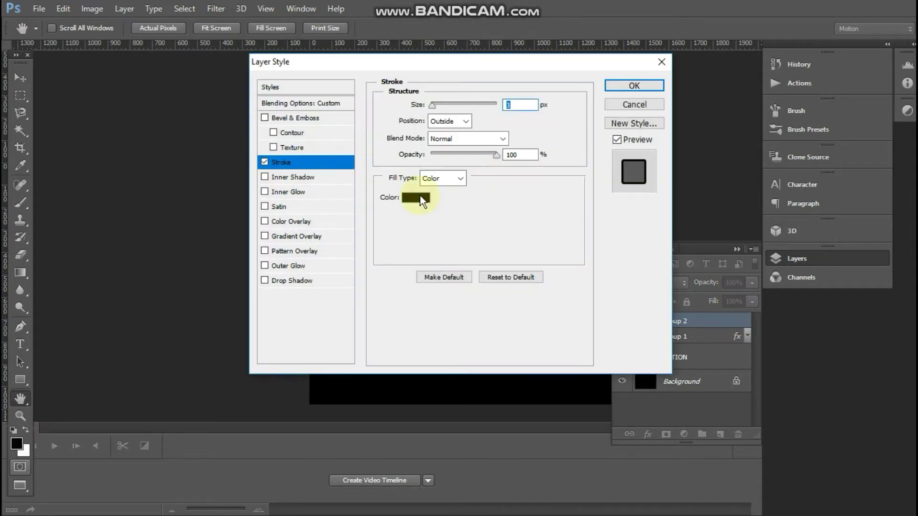
left_click(281, 122)
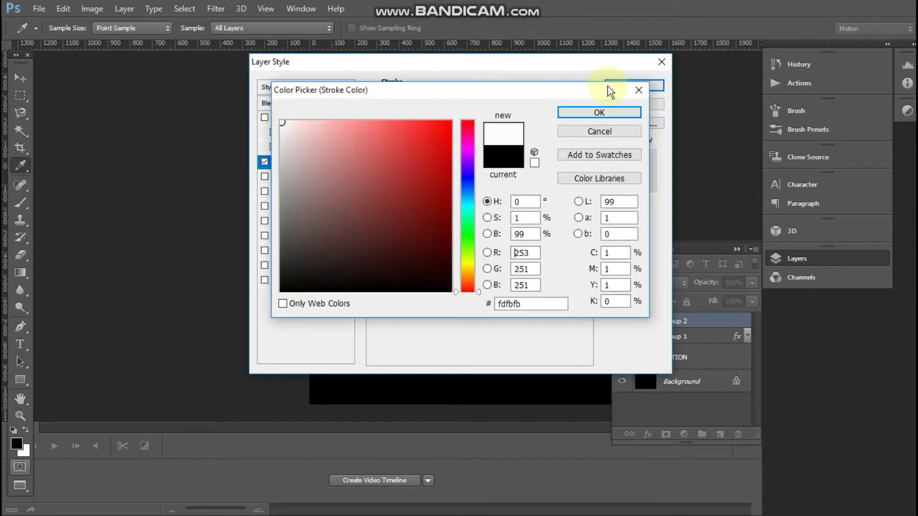
left_click(602, 112)
Add a Color Overlay effect with the near-black colour 030101 to the thin-strip group and collapse its effects list
left_click(311, 222)
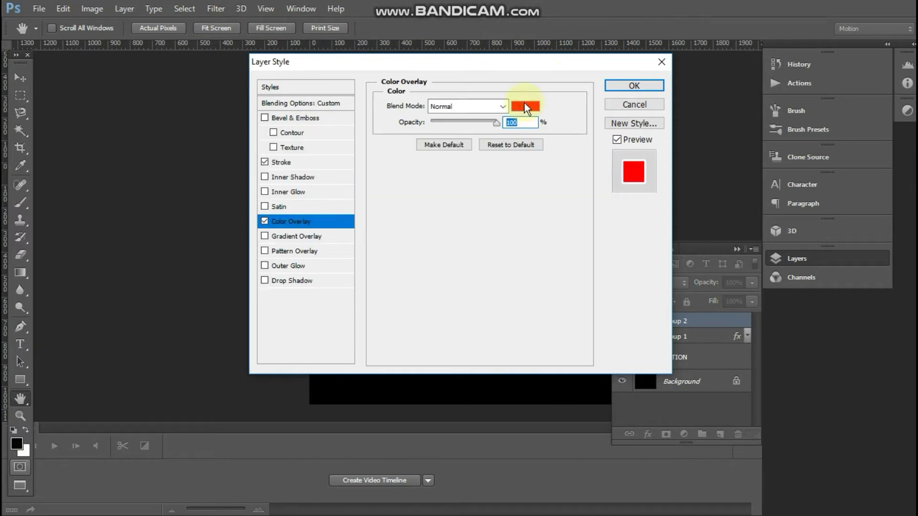
left_click(524, 102)
left_click(369, 290)
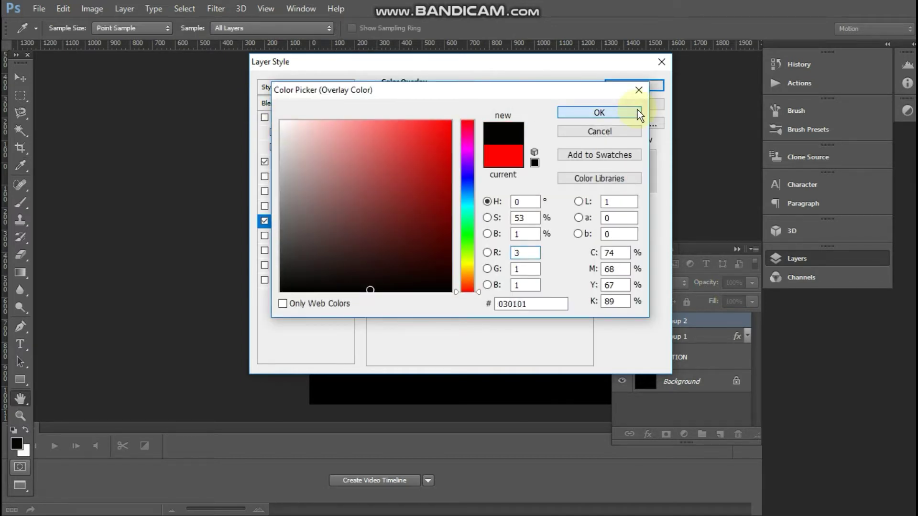
left_click(638, 110)
left_click(635, 86)
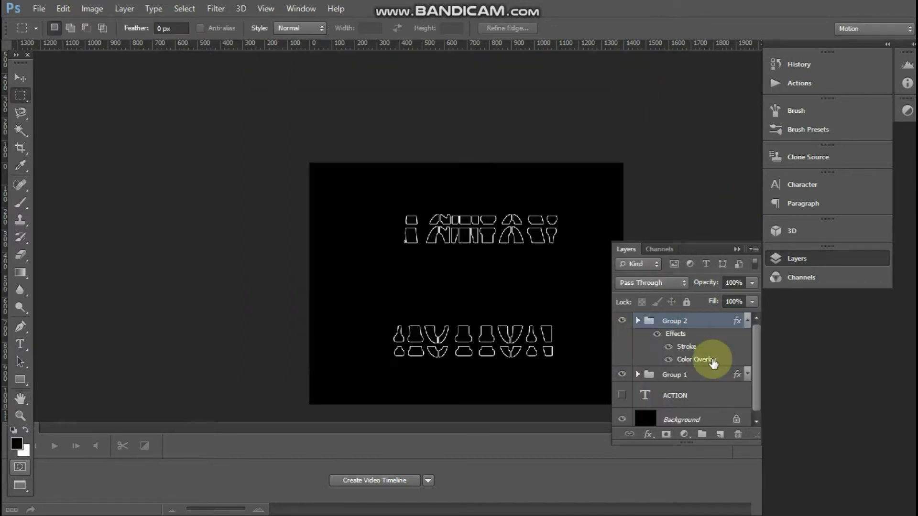
left_click(748, 321)
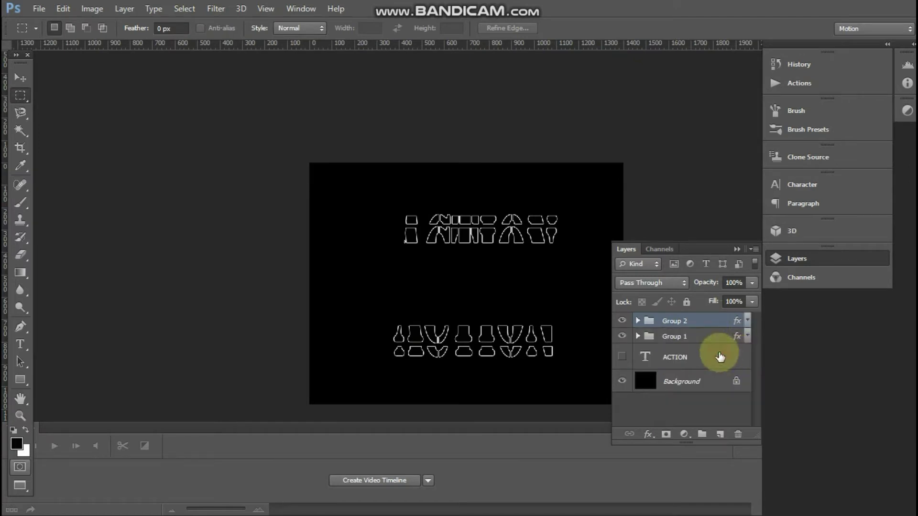
Make the ACTION text layer visible and duplicate it
left_click(712, 357)
left_click(622, 356)
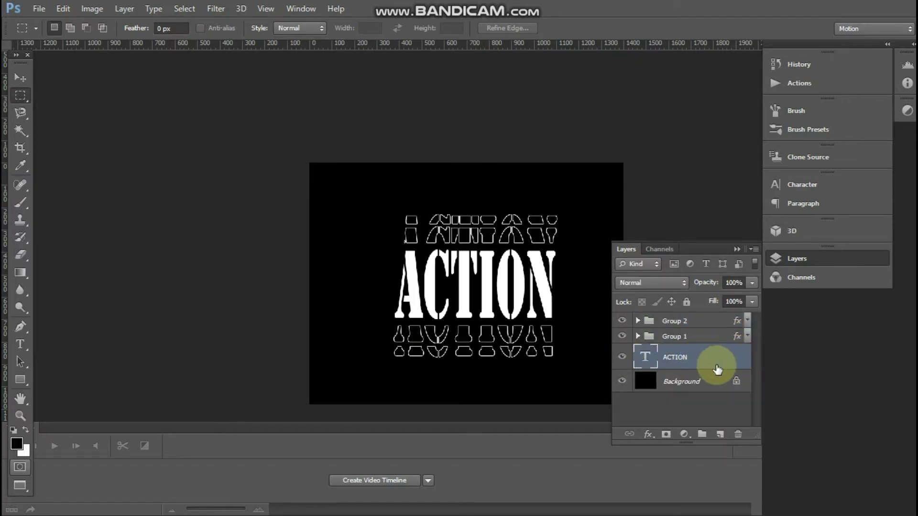
key("ctrl+j")
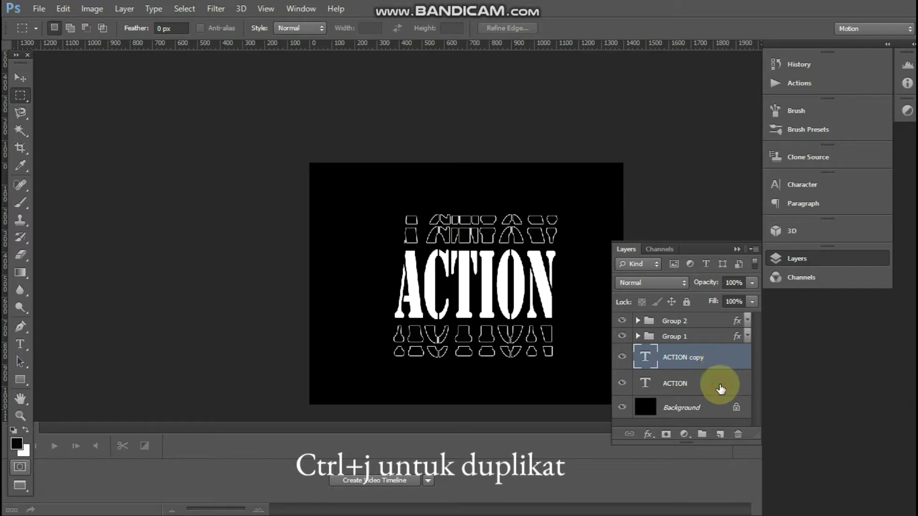
Rasterize the original ACTION text layer beneath the copy
left_click(721, 388)
double_click(717, 385)
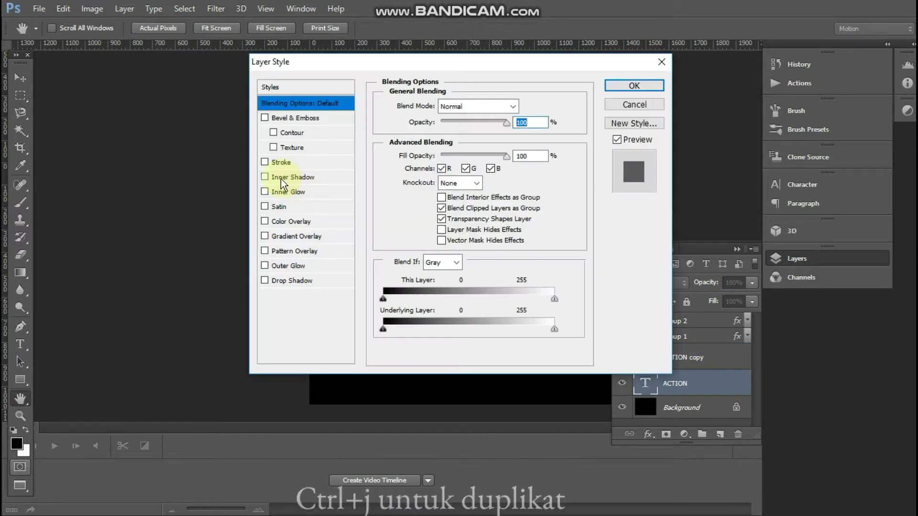
left_click(655, 70)
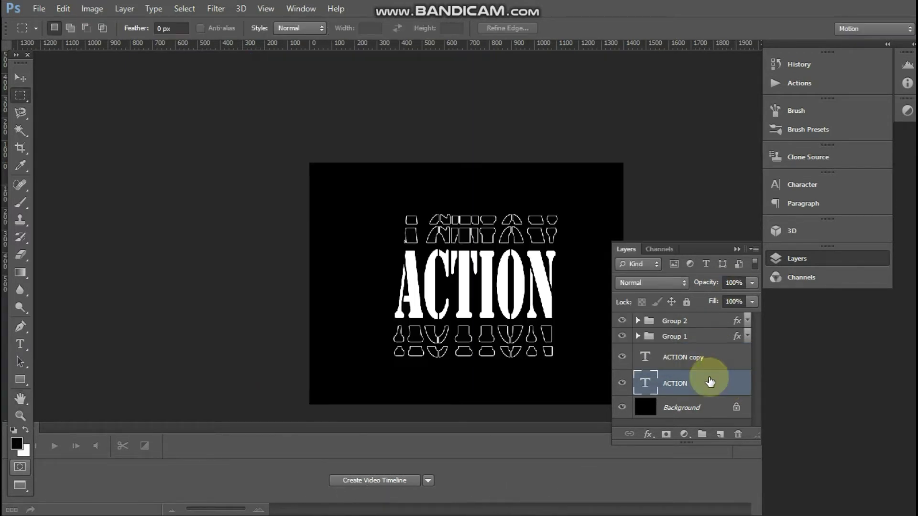
right_click(703, 382)
left_click(484, 177)
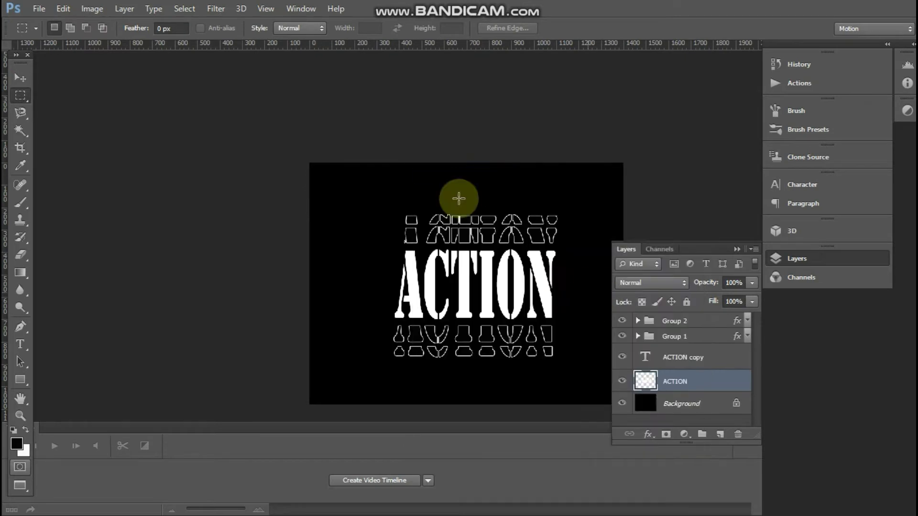
Apply a Gaussian Blur with a 4.8-pixel radius to the rasterized ACTION layer
left_click(216, 9)
mouse_move(303, 146)
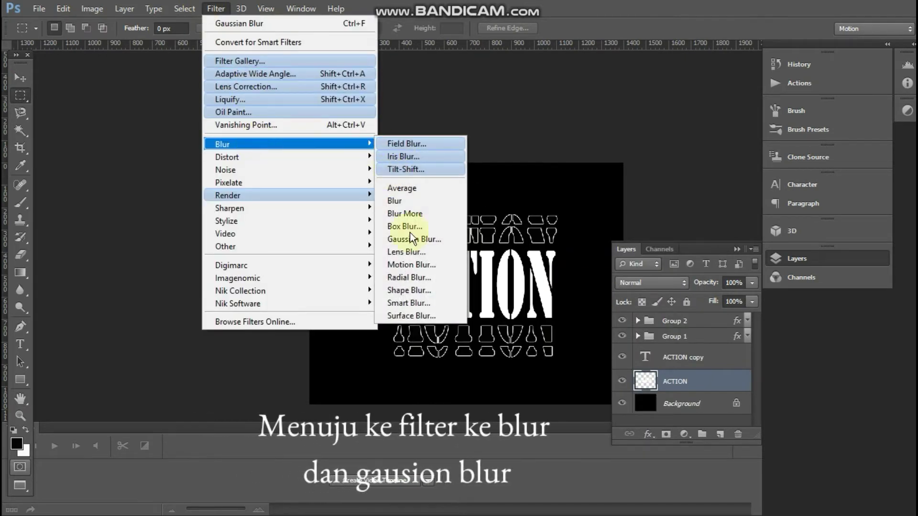
left_click(385, 239)
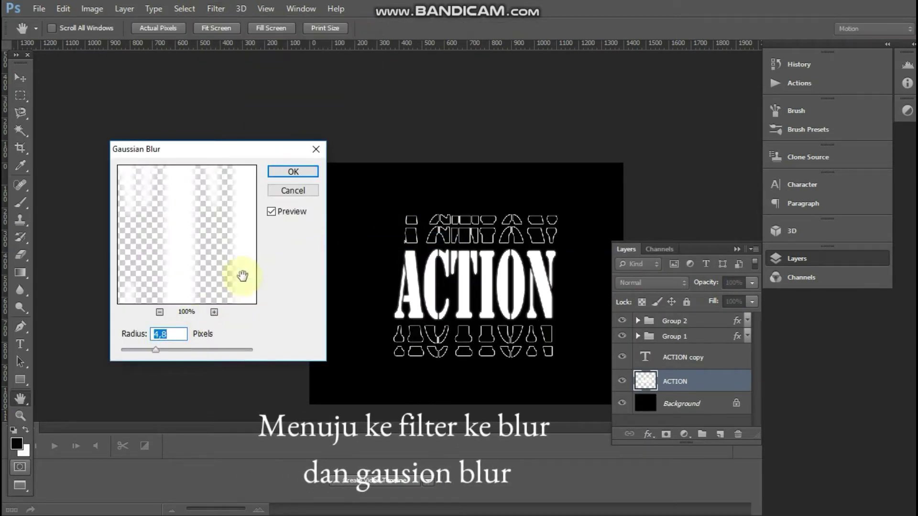
left_click(293, 171)
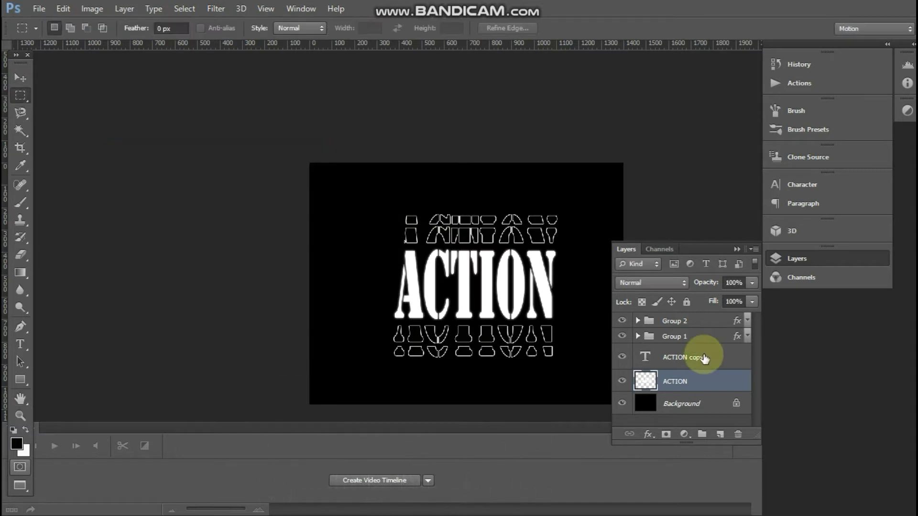
Add a Color Overlay effect with the blue colour 0600ff to the blurred ACTION layer
double_click(715, 384)
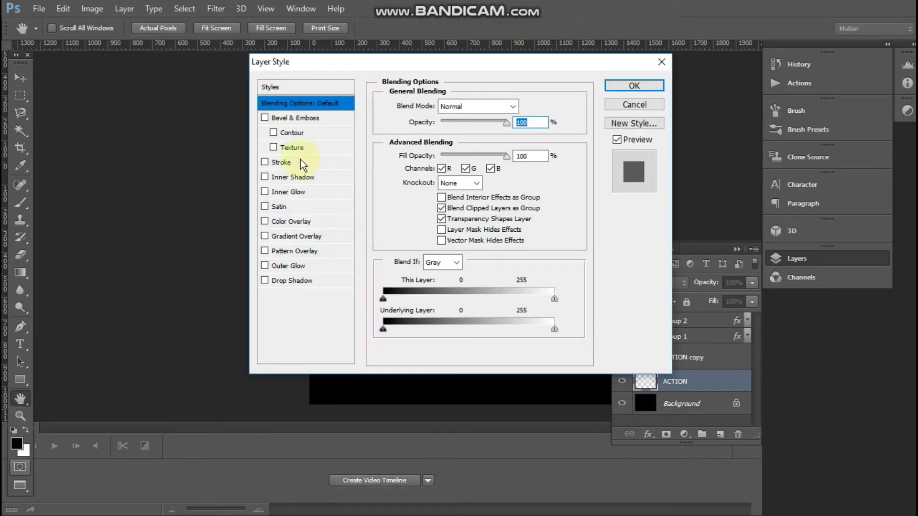
left_click(300, 223)
left_click(526, 107)
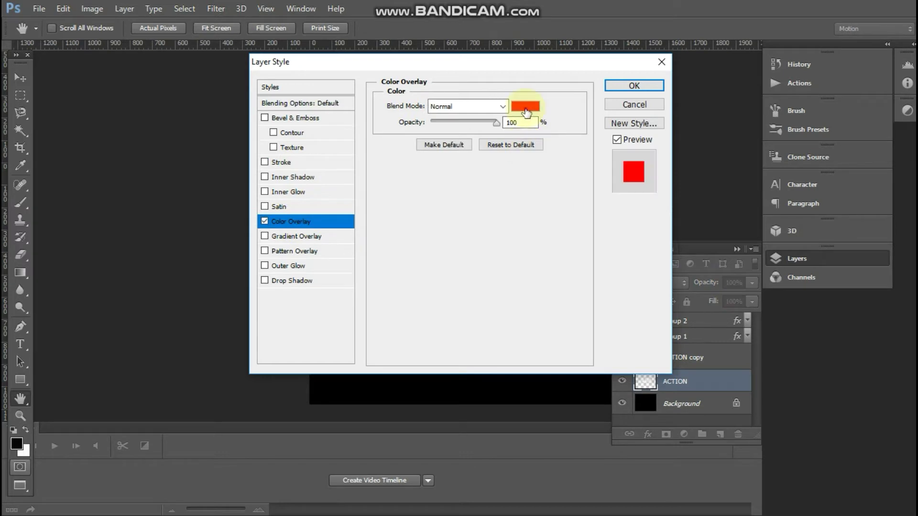
left_click(467, 177)
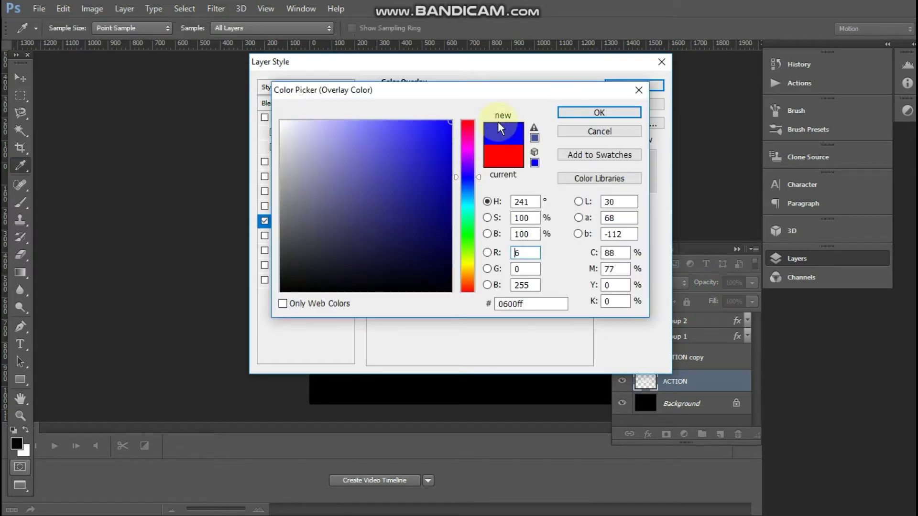
left_click(570, 113)
left_click(619, 88)
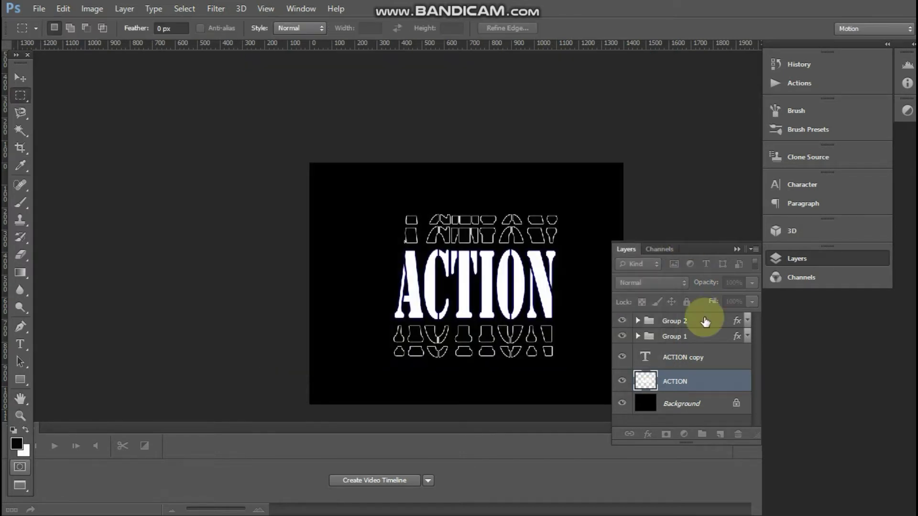
Rasterize the ACTION copy text layer and apply the Average blur filter to it
right_click(716, 364)
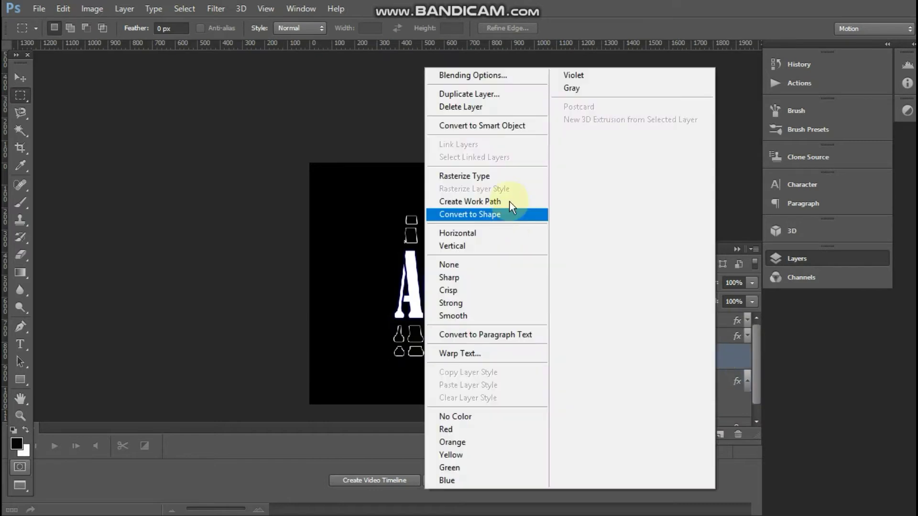
left_click(507, 187)
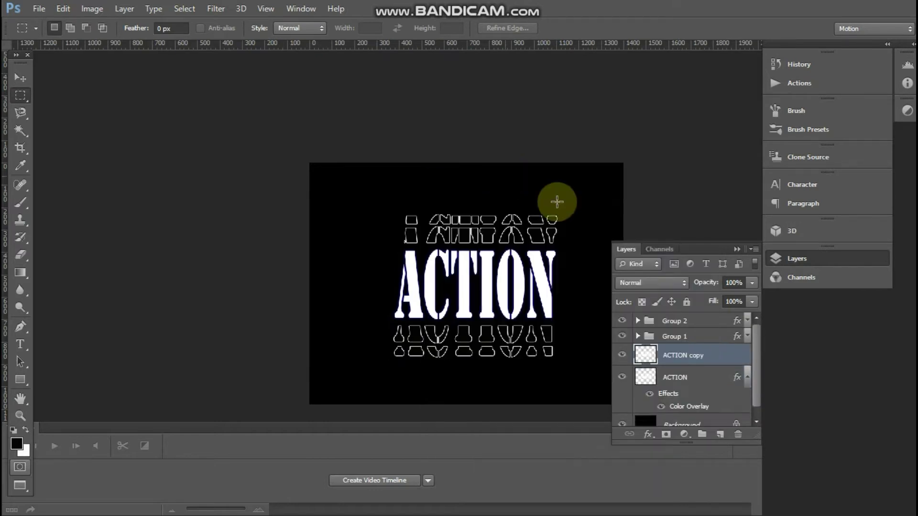
left_click(214, 8)
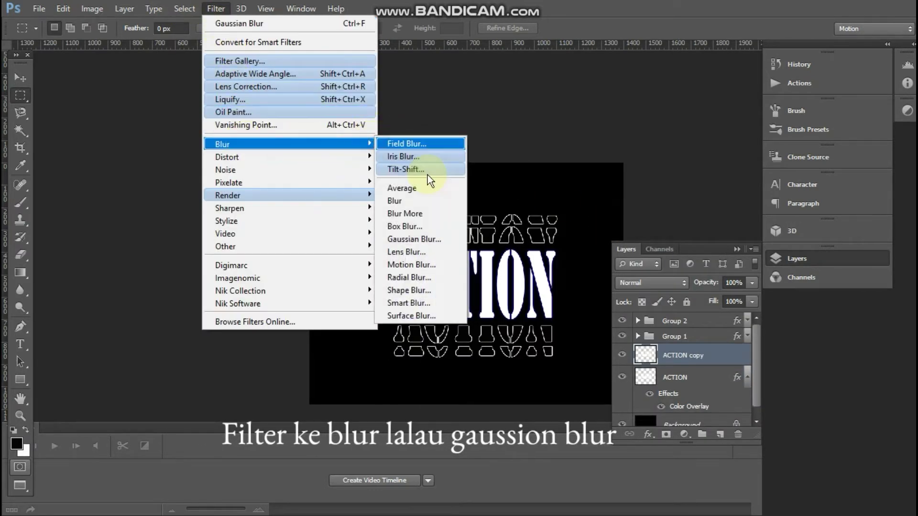
left_click(431, 205)
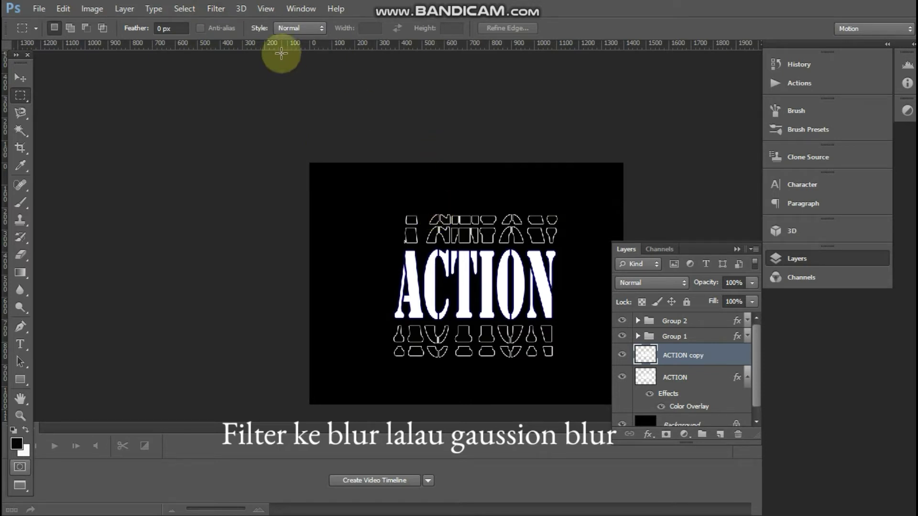
Apply a Gaussian Blur to the ACTION copy layer so its letter edges glow softly
left_click(213, 9)
mouse_move(290, 143)
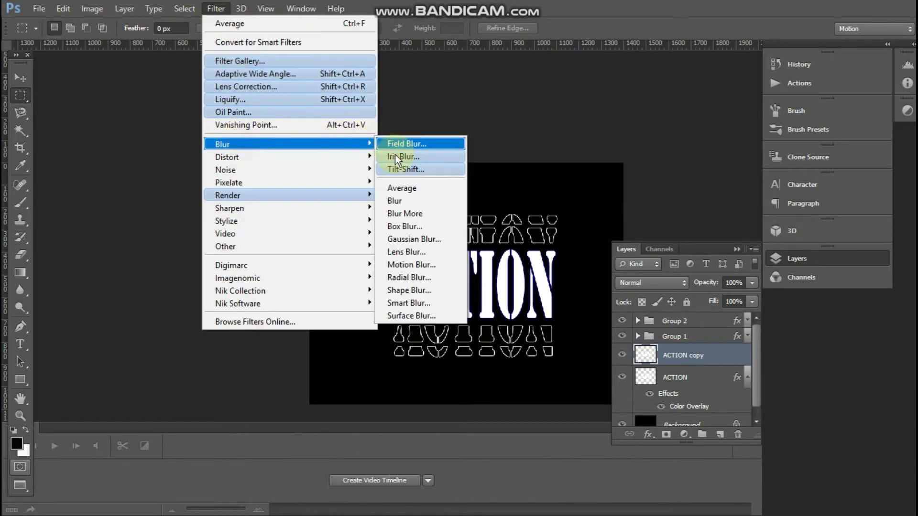
left_click(406, 242)
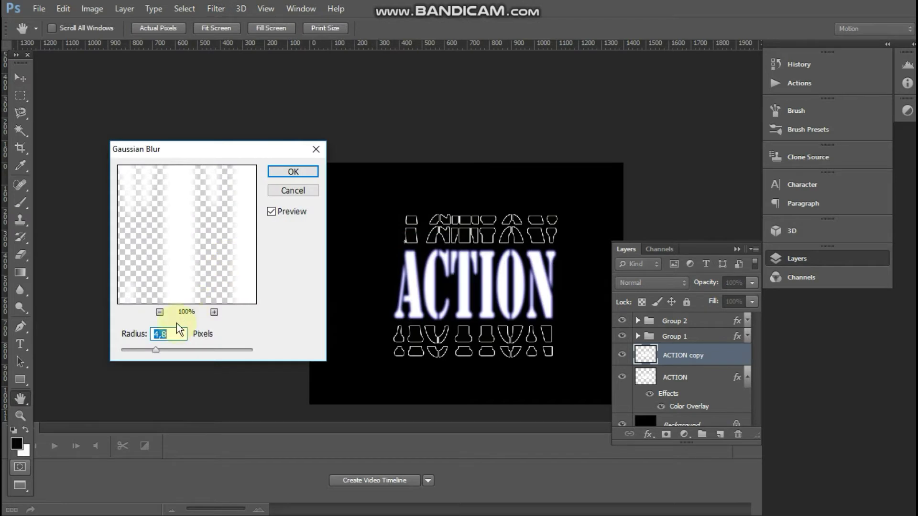
mouse_move(169, 352)
left_mouse_down()
mouse_move(127, 349)
mouse_move(162, 352)
left_mouse_up()
left_click(313, 174)
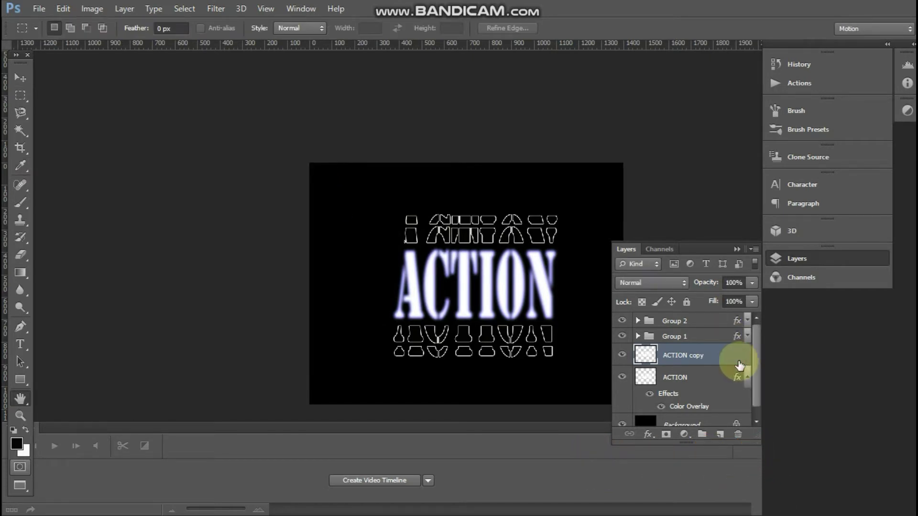
Add a Color Overlay effect with the light blue colour 00b4ff to the ACTION copy layer
double_click(740, 366)
left_click(294, 221)
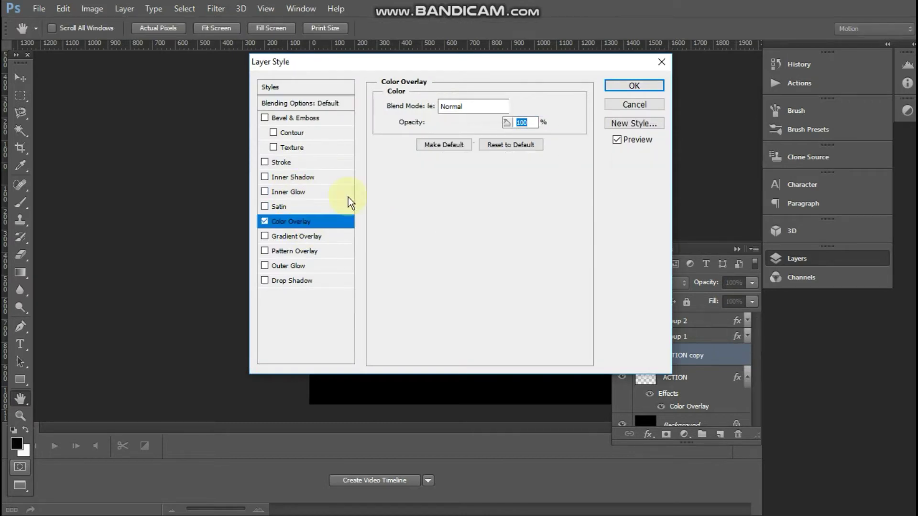
left_click(521, 107)
left_click(469, 200)
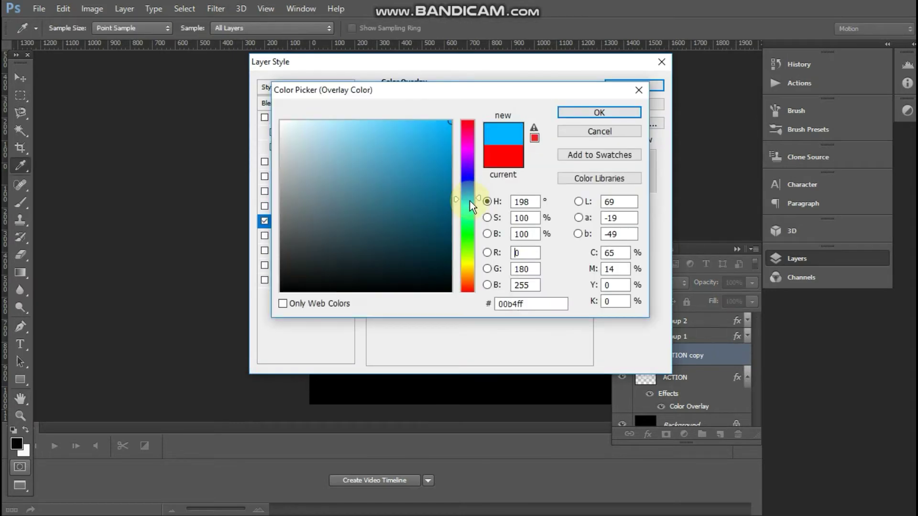
left_click(601, 111)
left_click(624, 88)
key("m")
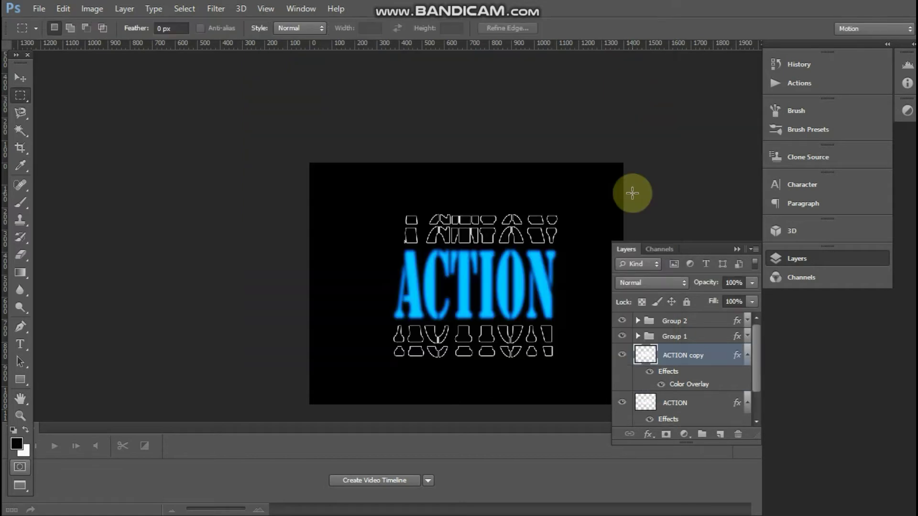
Convert the two ACTION layers together into one smart object and view the finished design in full screen mode
left_click(721, 401, "ctrl")
right_click(721, 402)
left_click(515, 142)
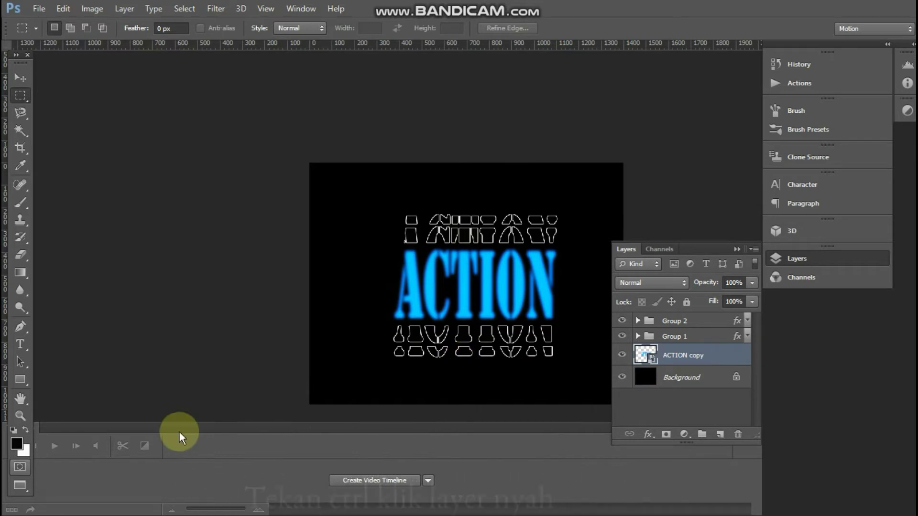
left_click(20, 484)
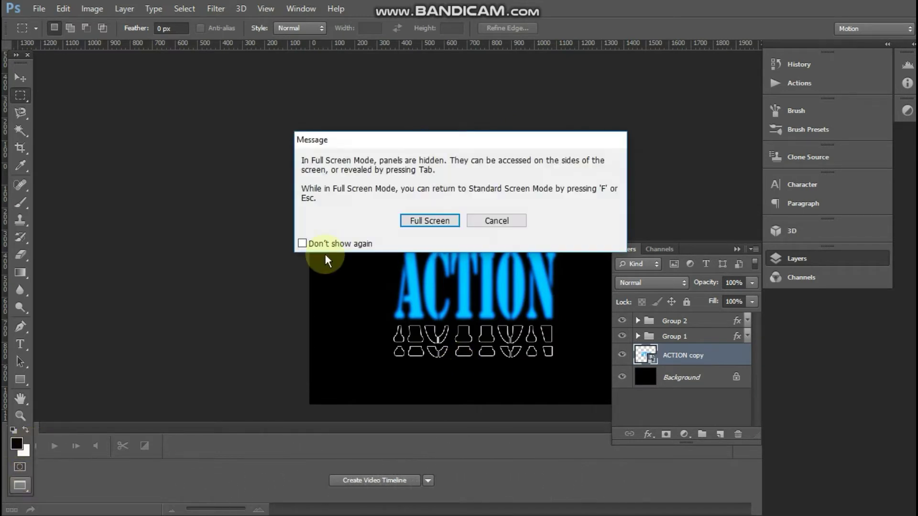
left_click(420, 223)
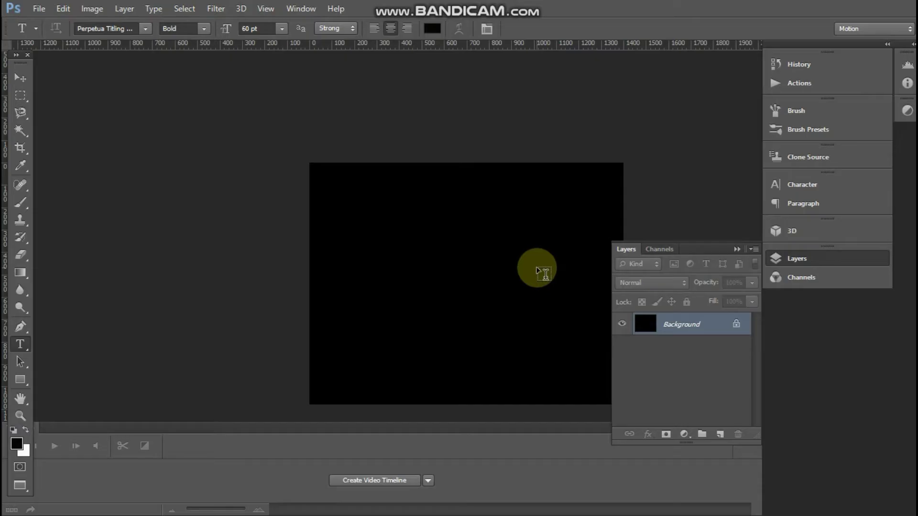
Add centred two-line text MOTION BLUR in 60 pt bold Perpetua Titling on the black canvas, coloured near-white fdfafa
left_click(419, 291)
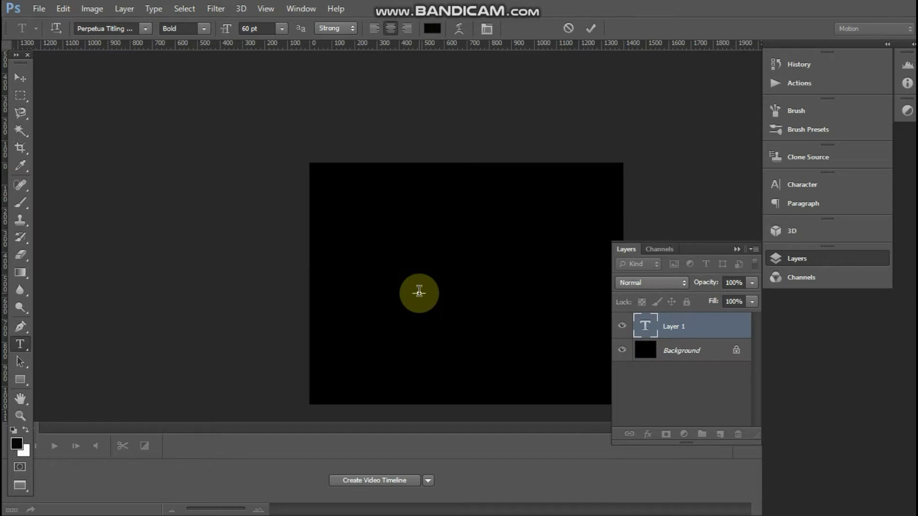
type("A")
key("ctrl+a")
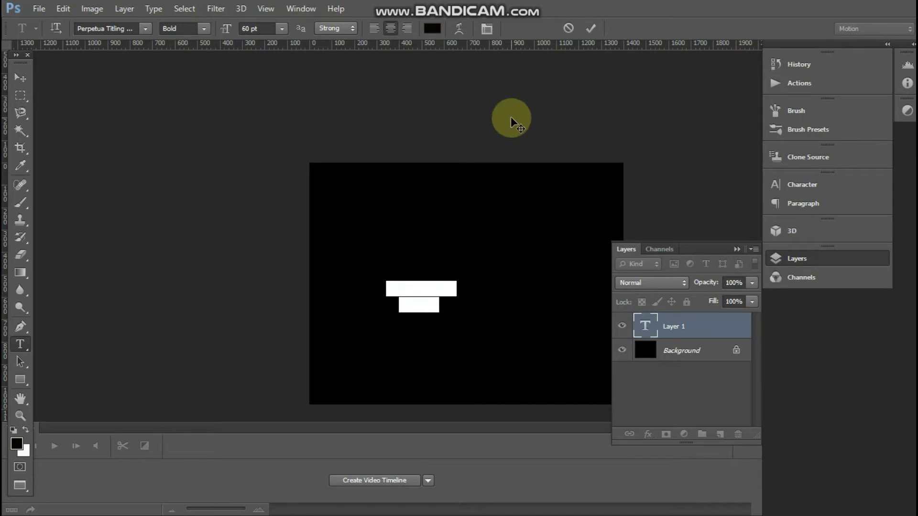
left_click(432, 28)
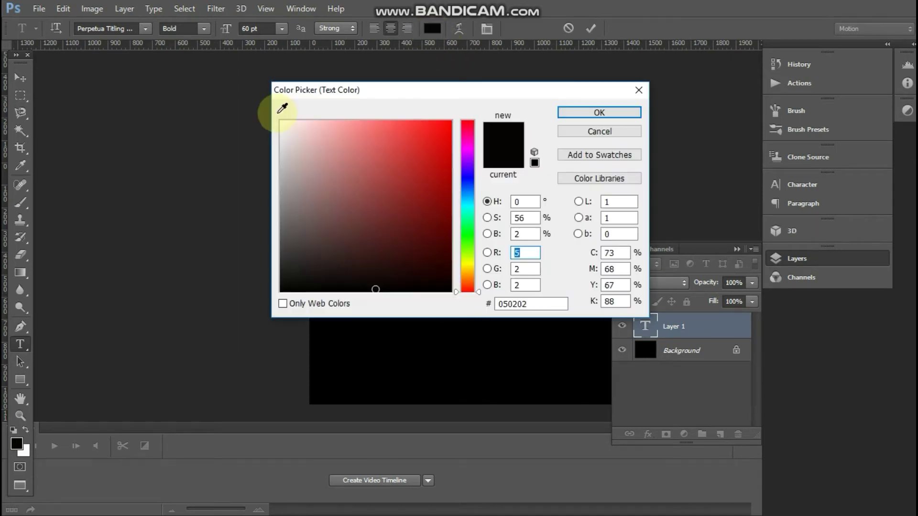
left_click(282, 122)
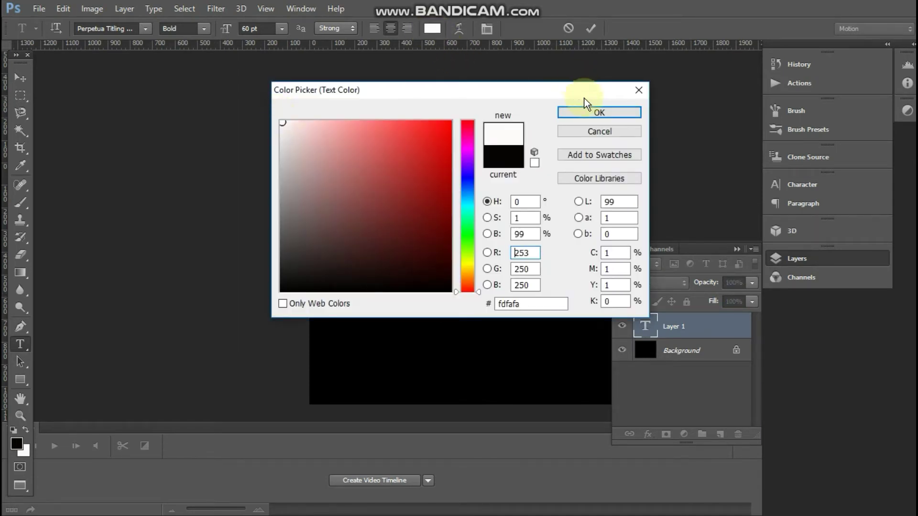
left_click(592, 113)
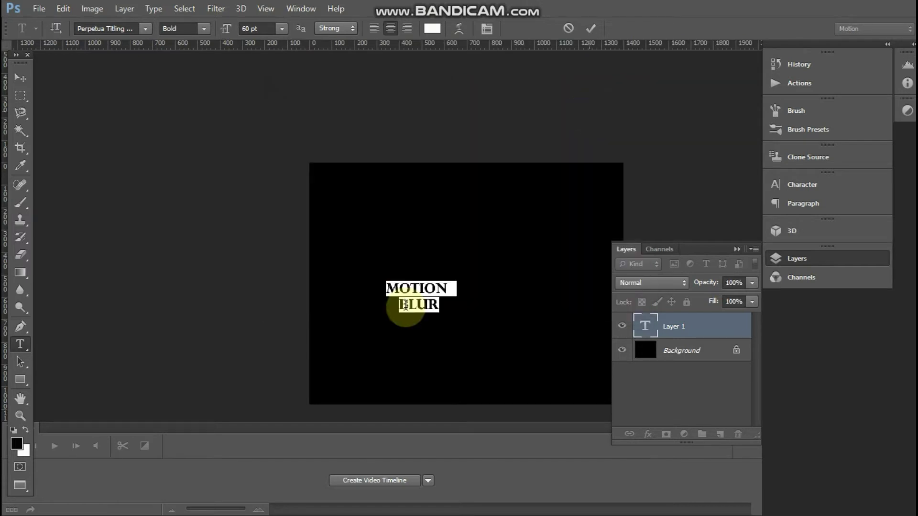
Enlarge the MOTION BLUR text to about 246 pt, tilt it slightly clockwise and place it near the canvas centre
left_click(450, 289)
key("ctrl")
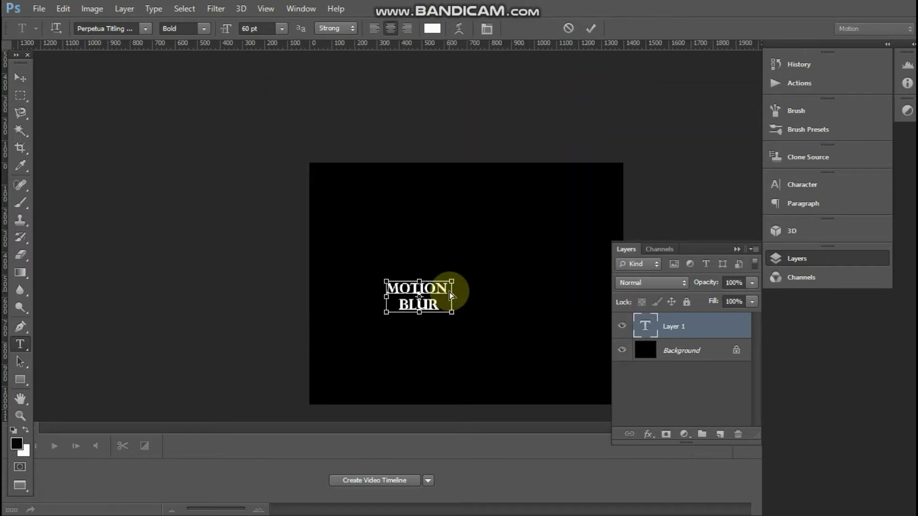
left_click_drag(451, 312, 565, 398)
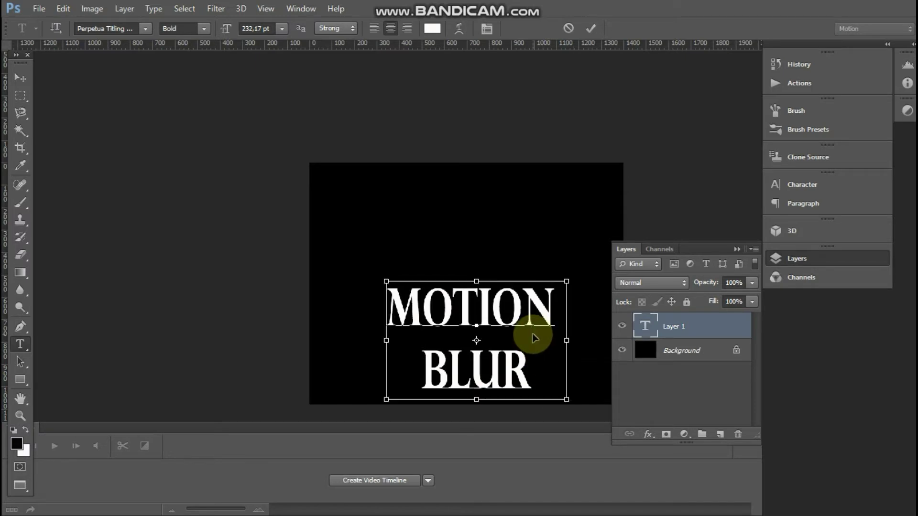
left_click_drag(533, 334, 525, 278)
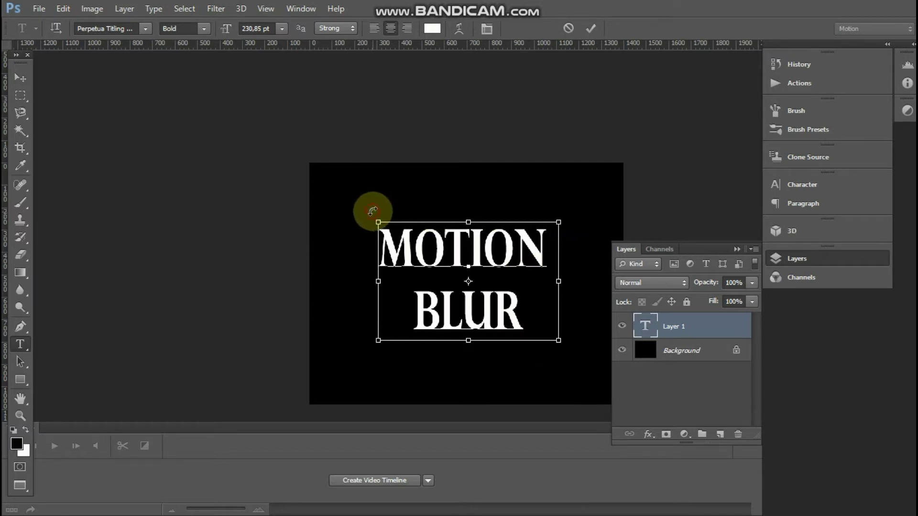
left_click_drag(371, 211, 383, 203)
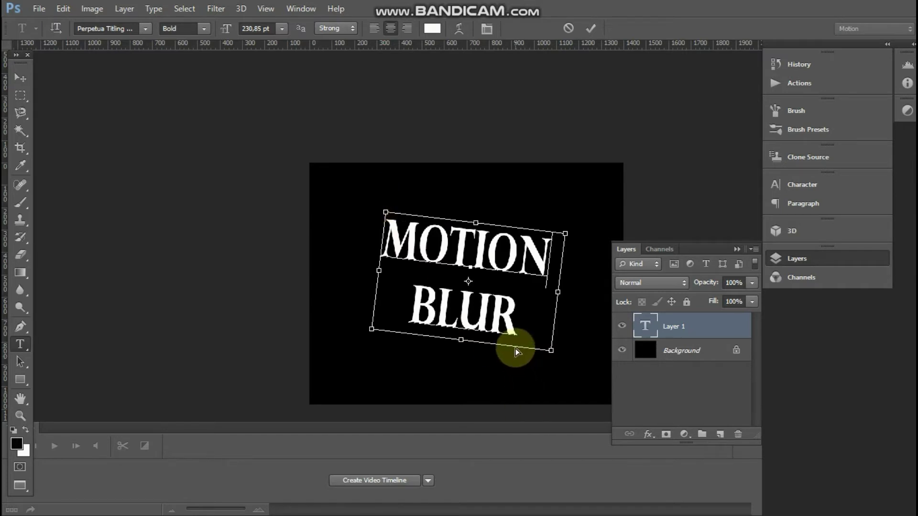
left_click_drag(518, 350, 576, 360)
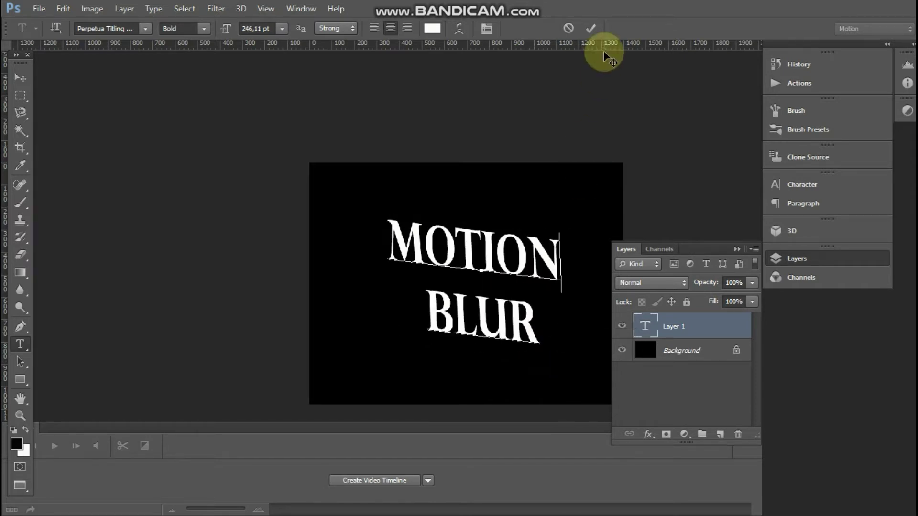
left_click(593, 35)
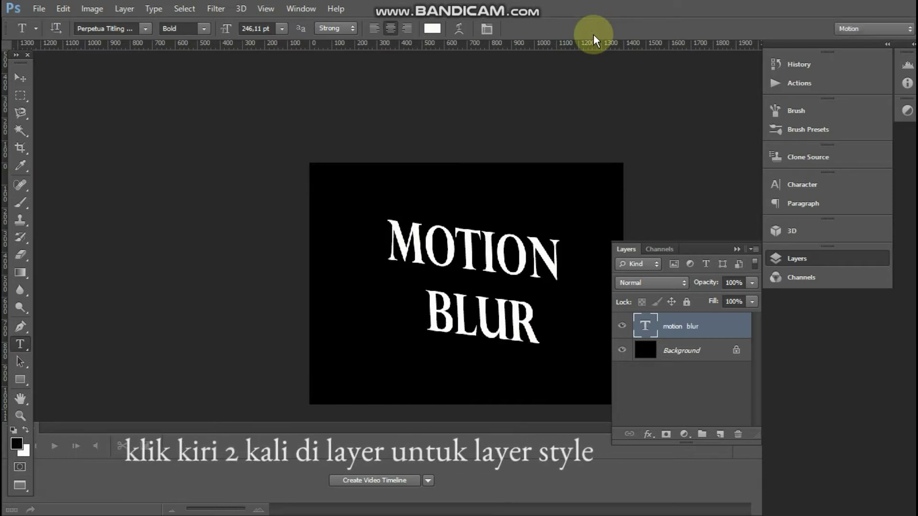
Add a Gradient Overlay effect to the motion blur text layer and set the gradient's starting colour stop to blue 011efa
double_click(726, 333)
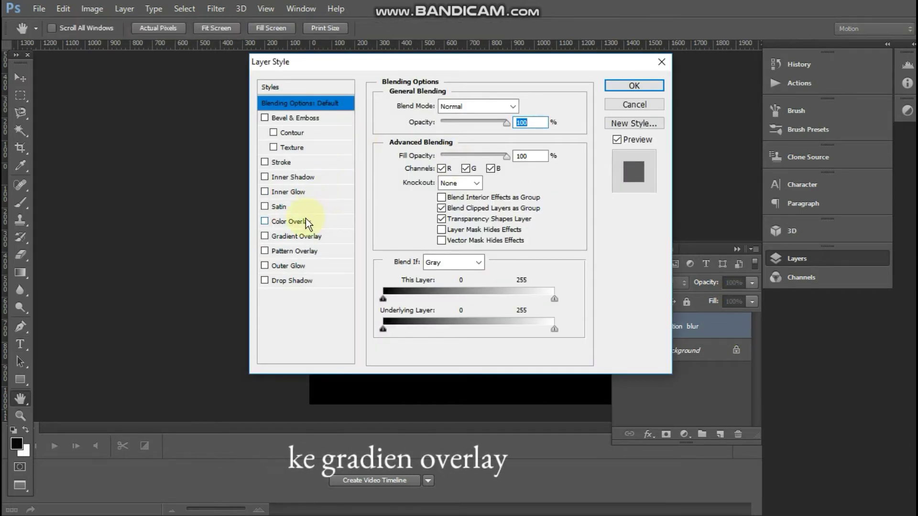
left_click(306, 235)
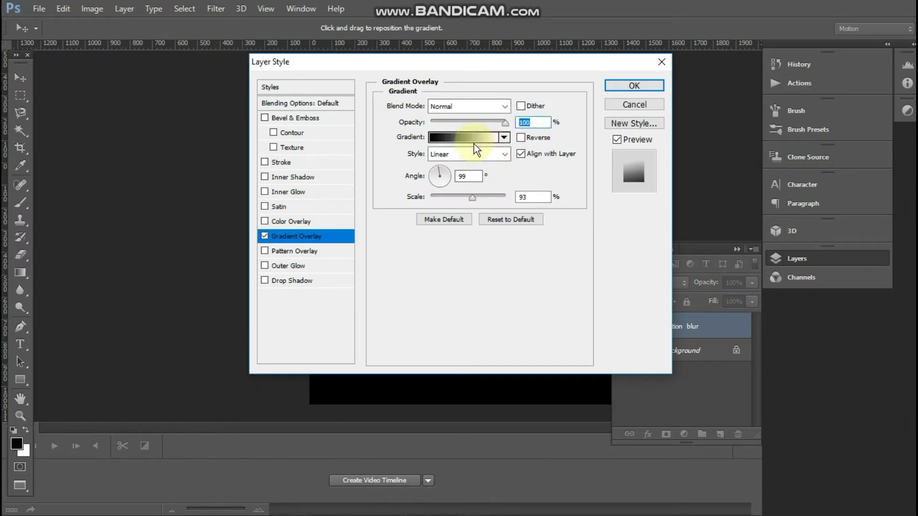
left_click(474, 140)
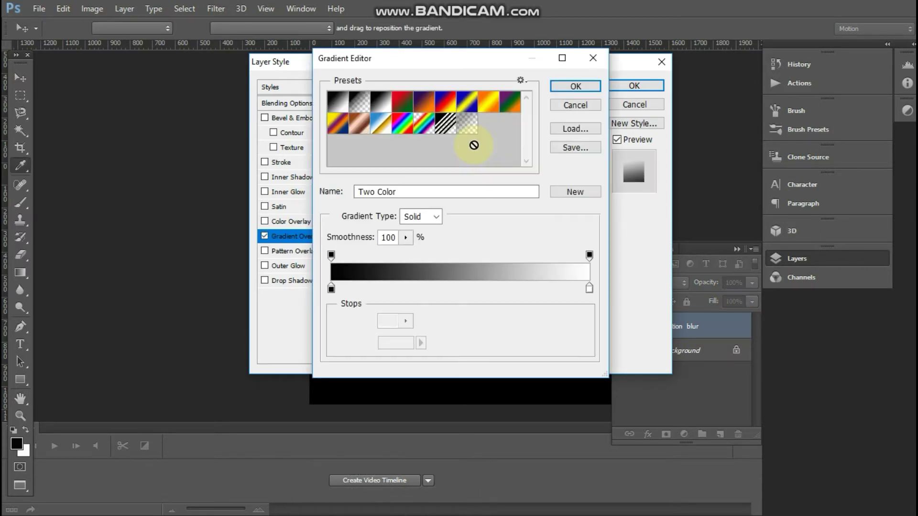
left_click(331, 288)
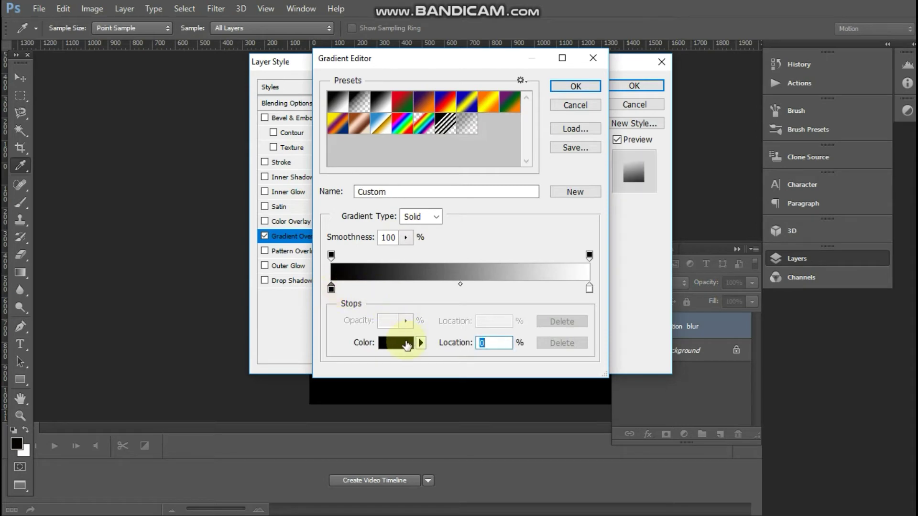
left_click(406, 344)
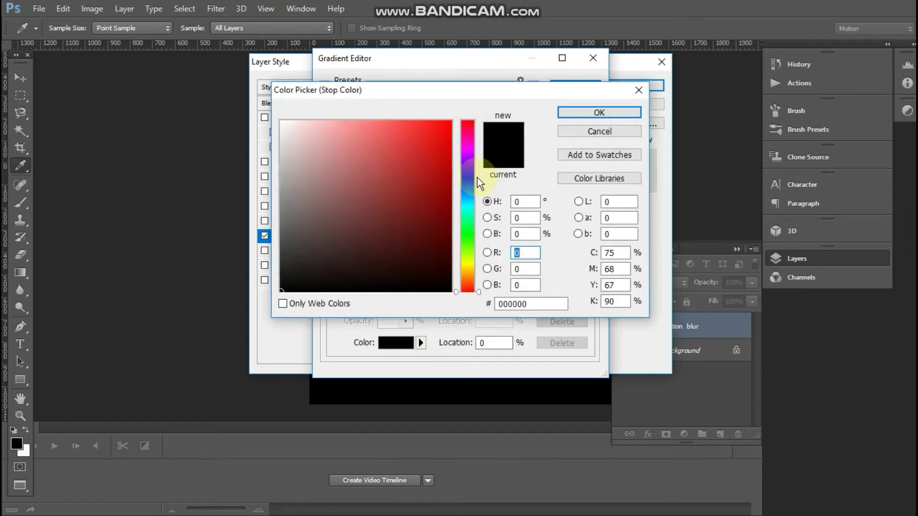
left_click(469, 182)
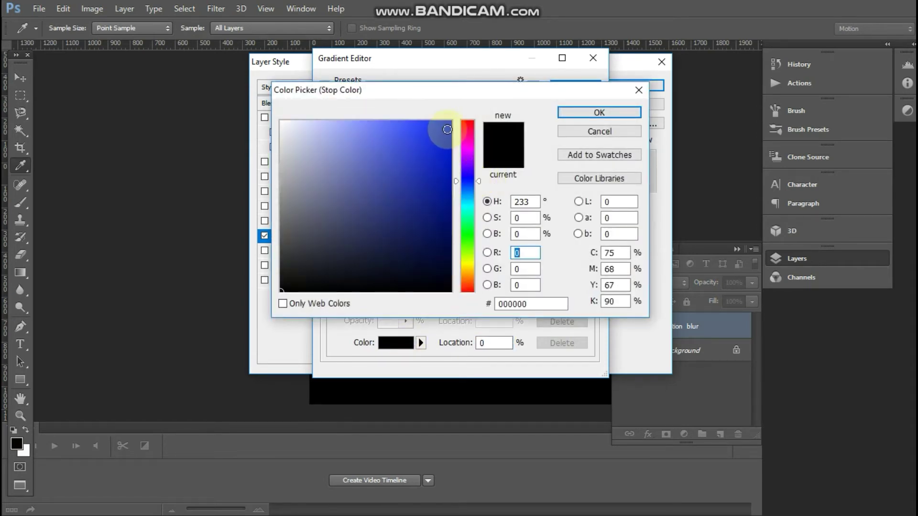
left_click(450, 124)
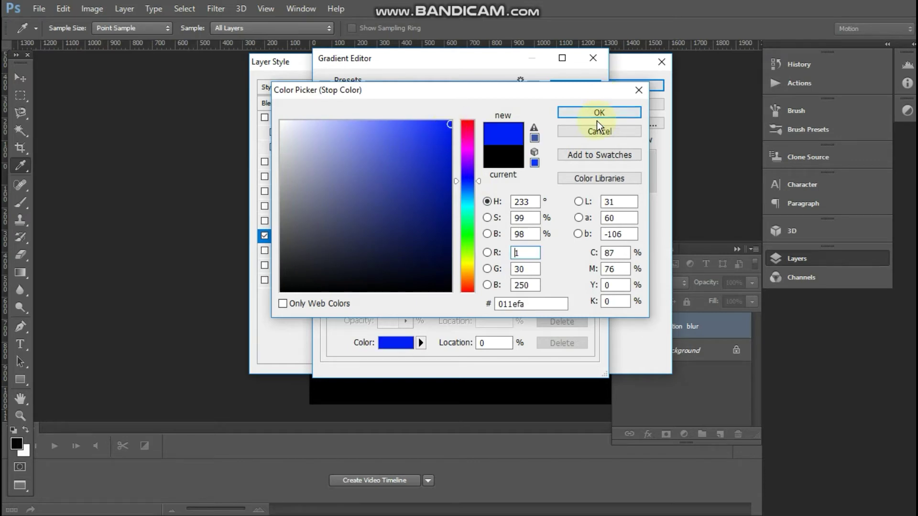
left_click(596, 111)
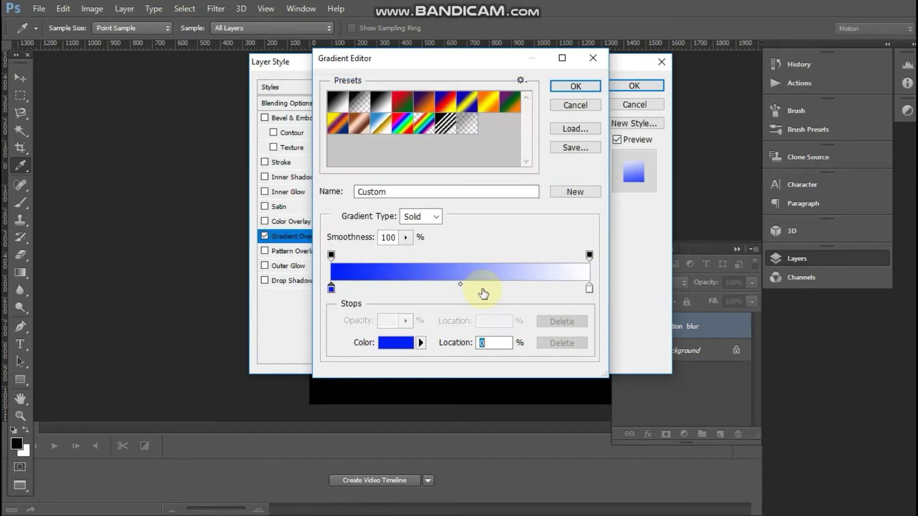
Set the gradient's end colour stop to cyan 01d7fe and the overlay's angle to 142°
left_click(589, 288)
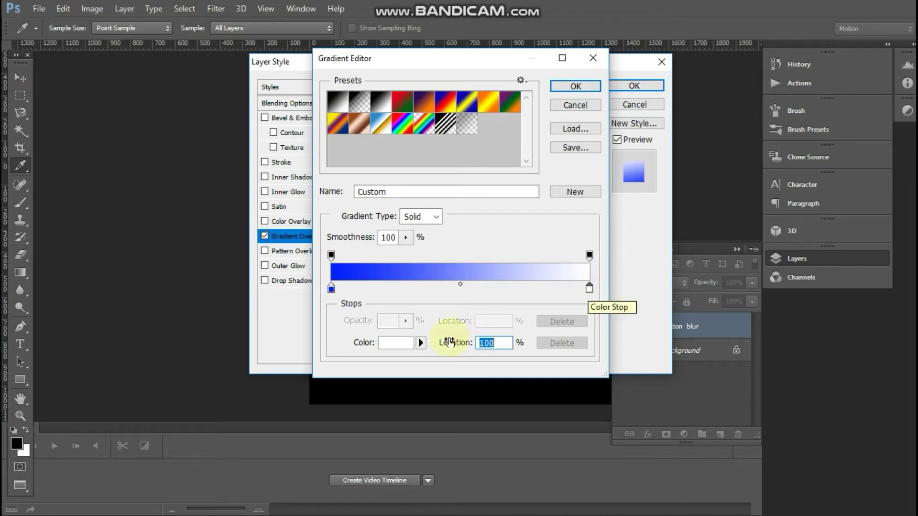
left_click(393, 343)
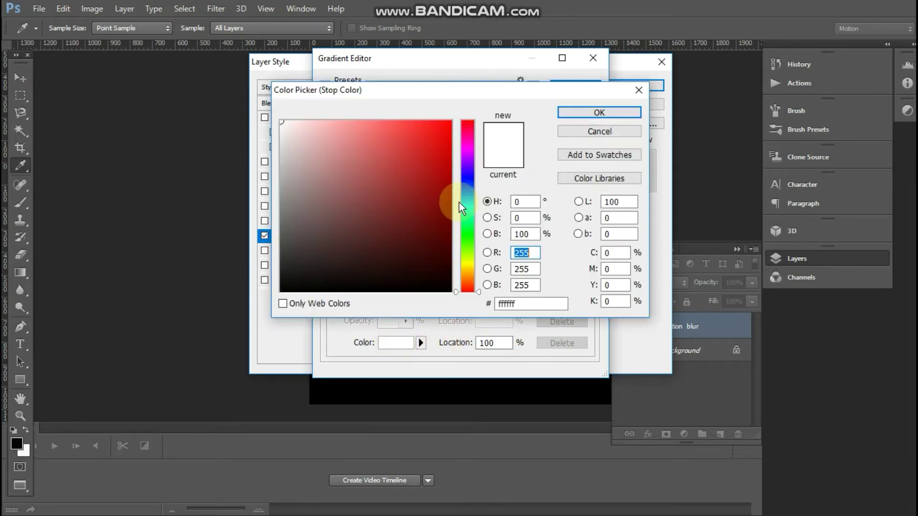
left_click(467, 202)
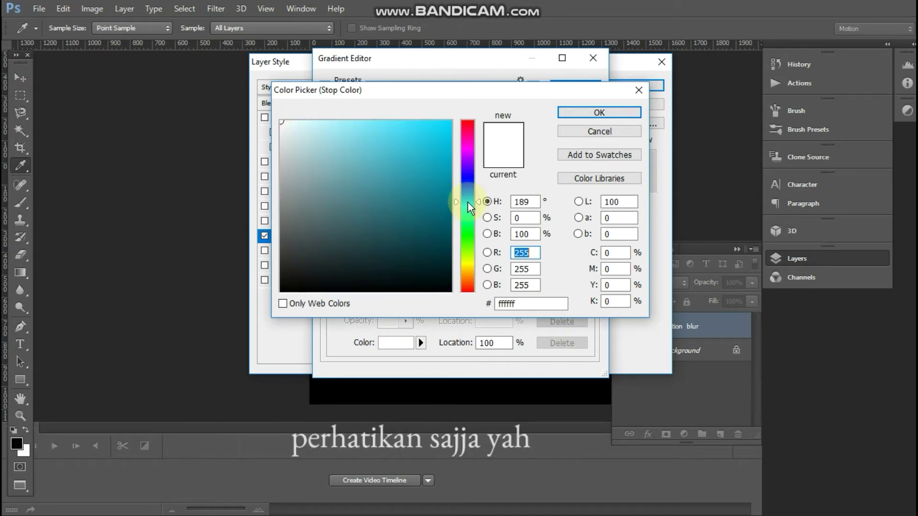
left_click(450, 121)
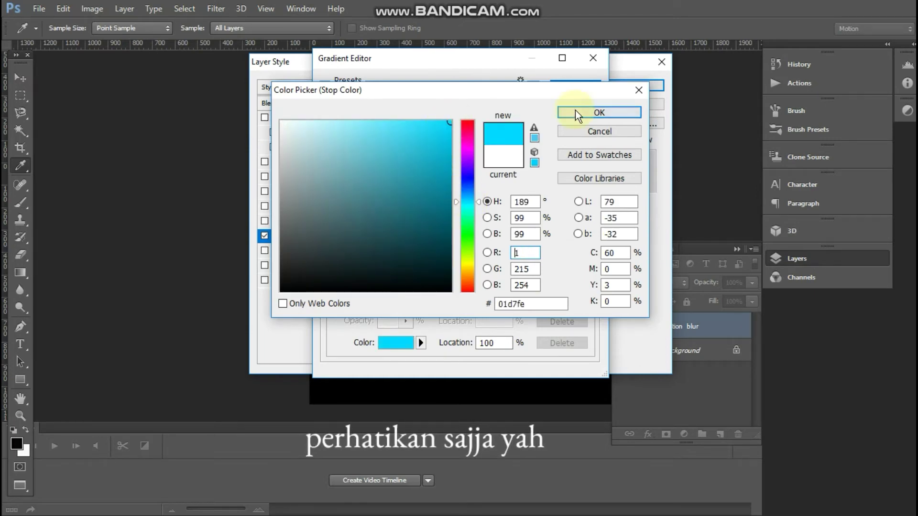
left_click(575, 111)
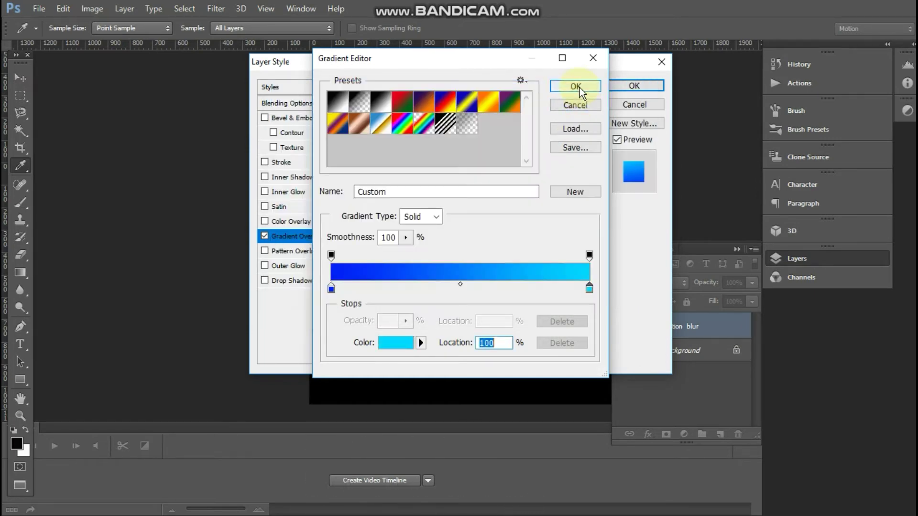
left_click(576, 87)
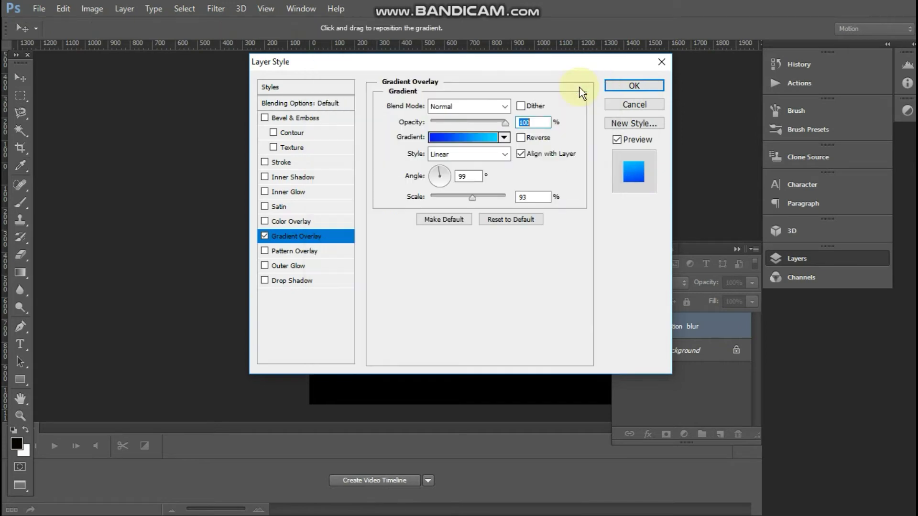
left_click(435, 173)
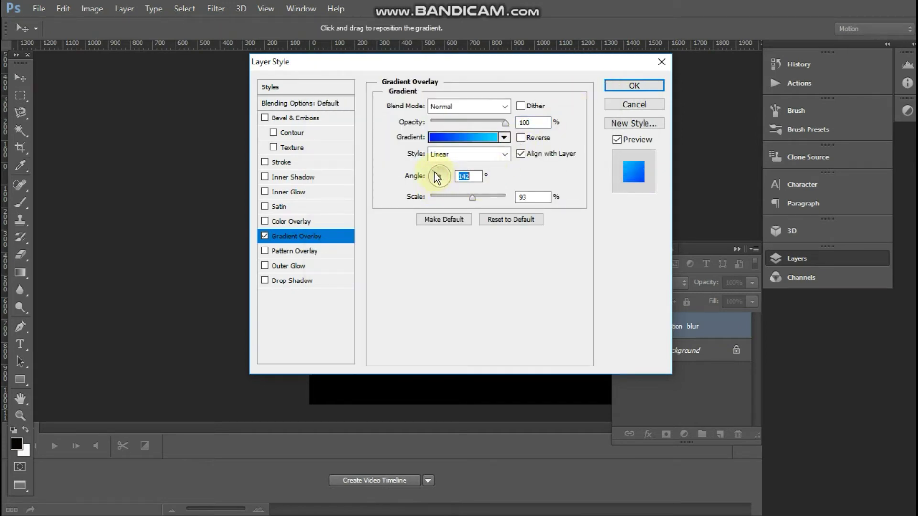
left_click(635, 86)
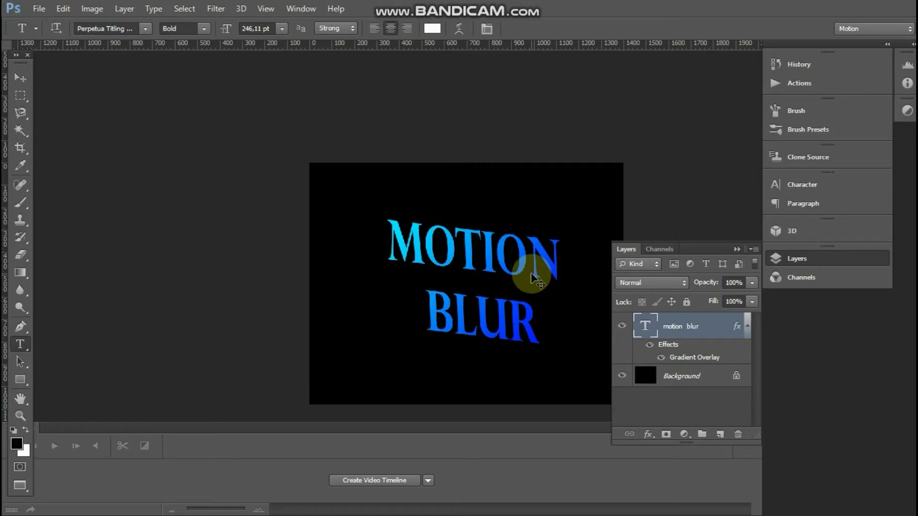
Scale the MOTION BLUR text to about 106% width and 107% height and shift it slightly left to centre it
key("ctrl+t")
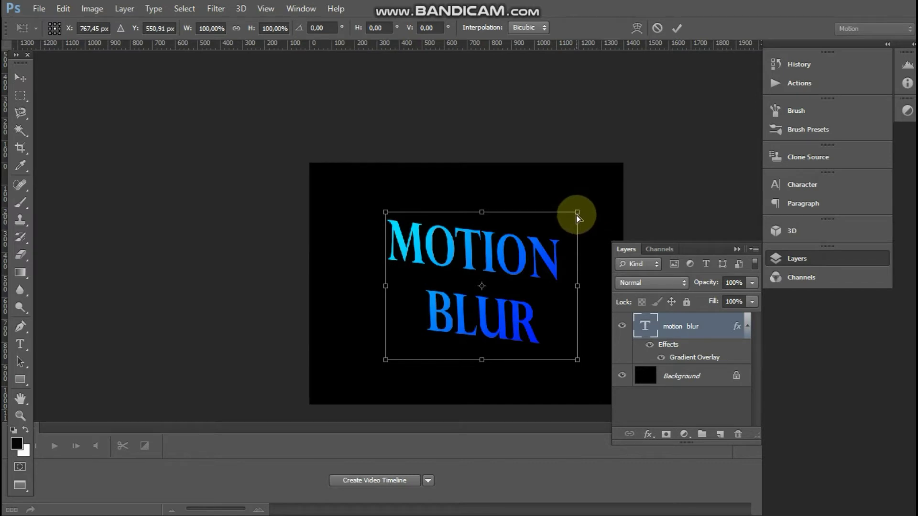
left_click_drag(580, 212, 589, 201)
left_click_drag(547, 264, 528, 263)
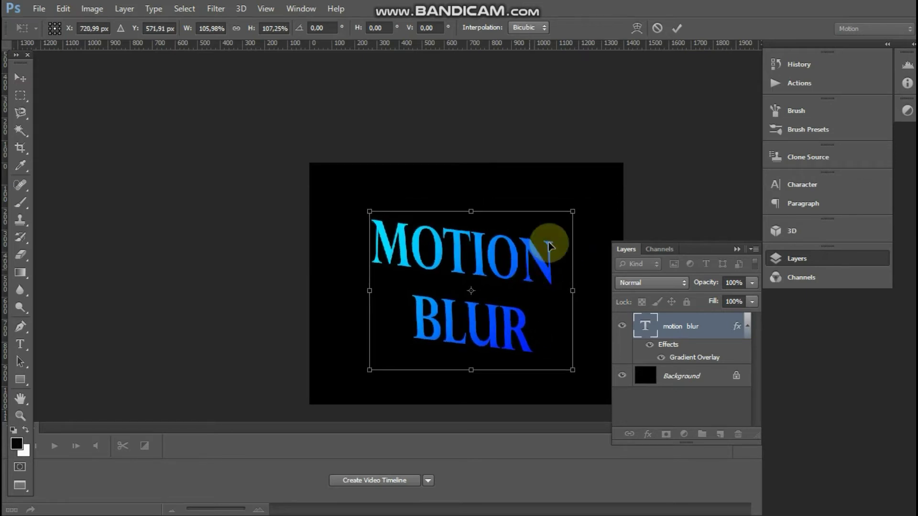
left_click(681, 33)
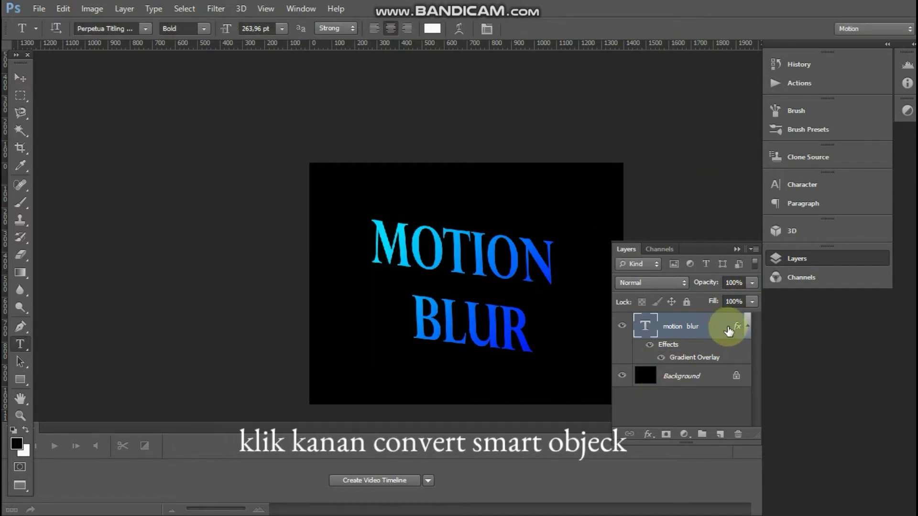
right_click(728, 328)
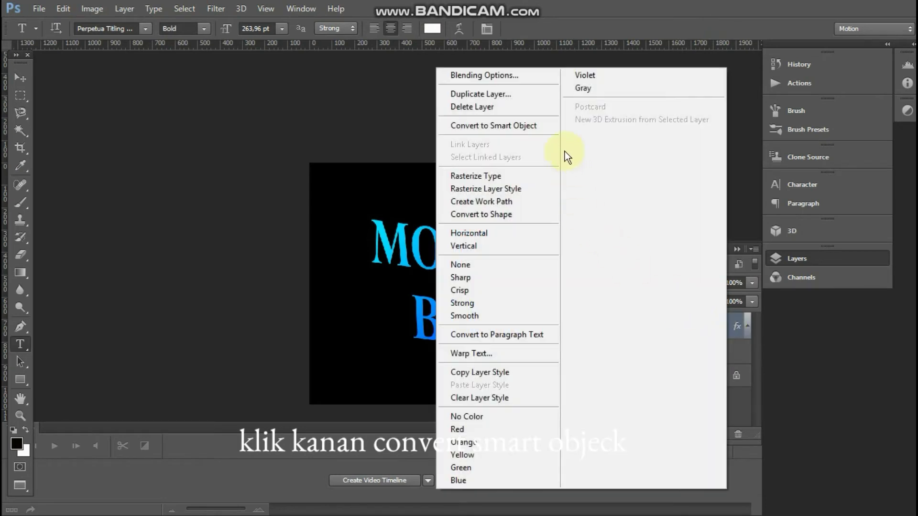
left_click(547, 128)
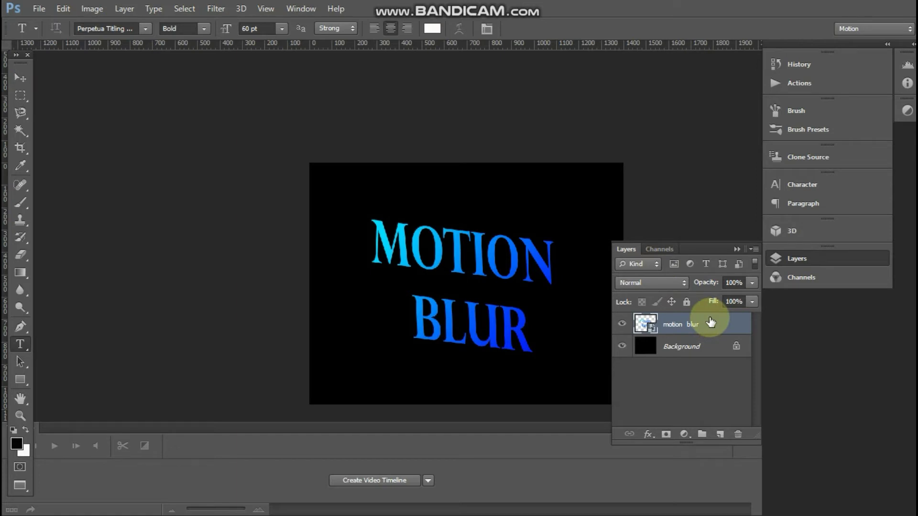
key("ctrl+z")
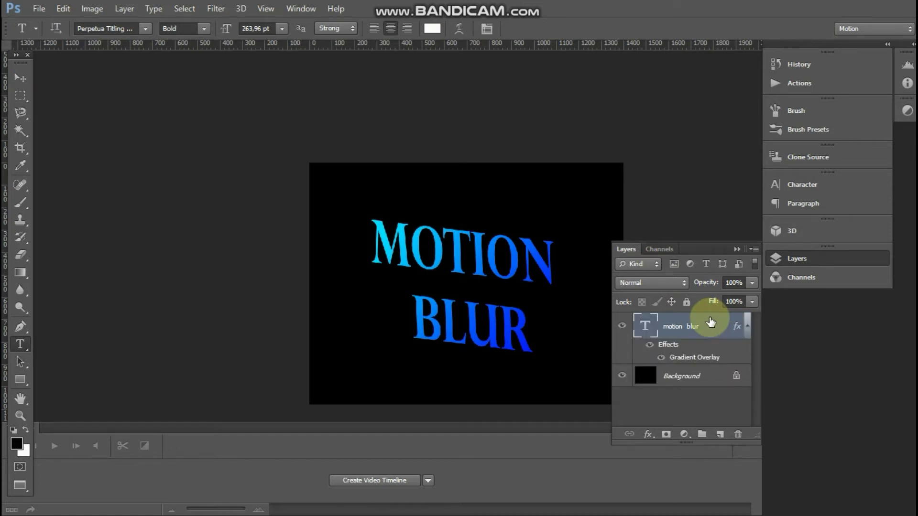
Duplicate the motion blur text layer and turn the original beneath it into two stacked smart object copies
key("ctrl+j")
left_click(728, 378)
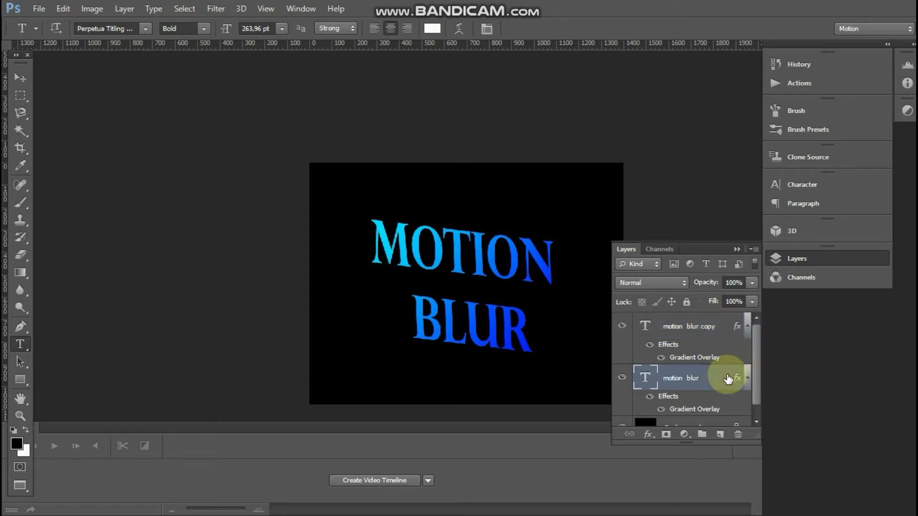
right_click(727, 377)
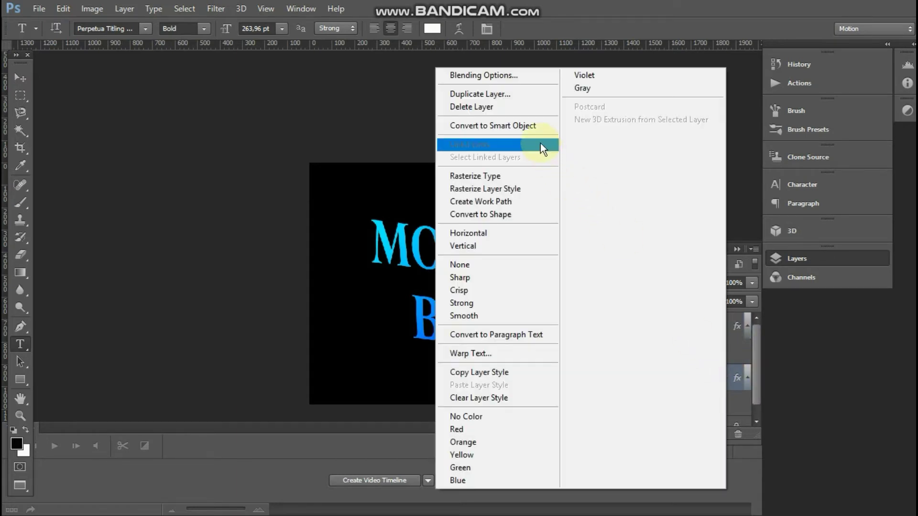
left_click(537, 130)
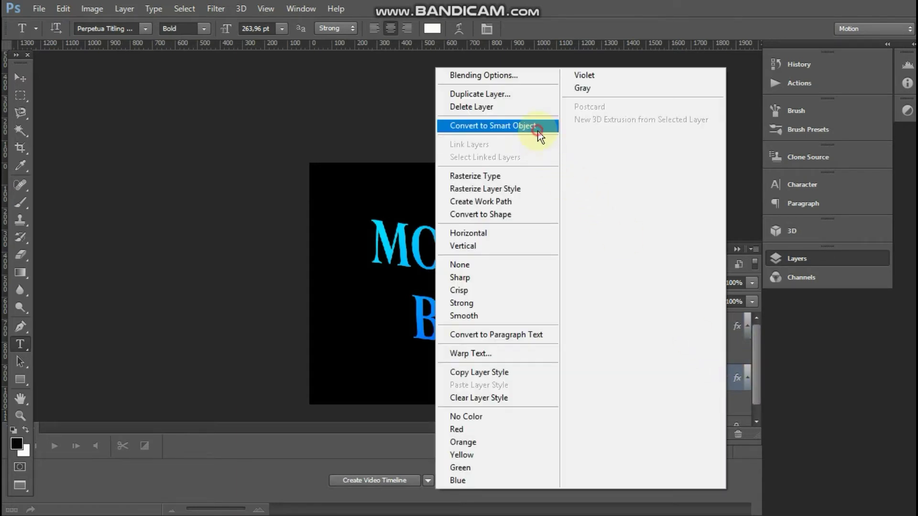
key("ctrl+j")
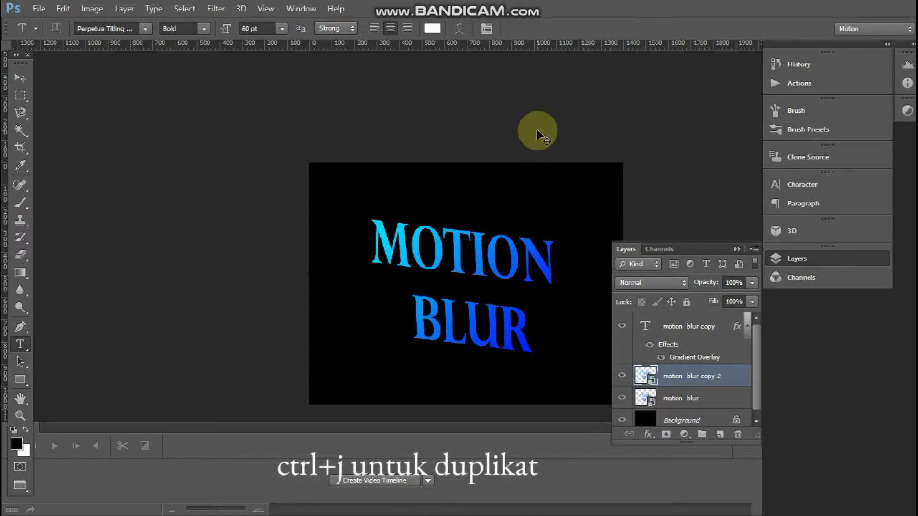
Apply a Gaussian Blur with a 10.0-pixel radius to the lowest motion blur smart object
left_click(704, 403)
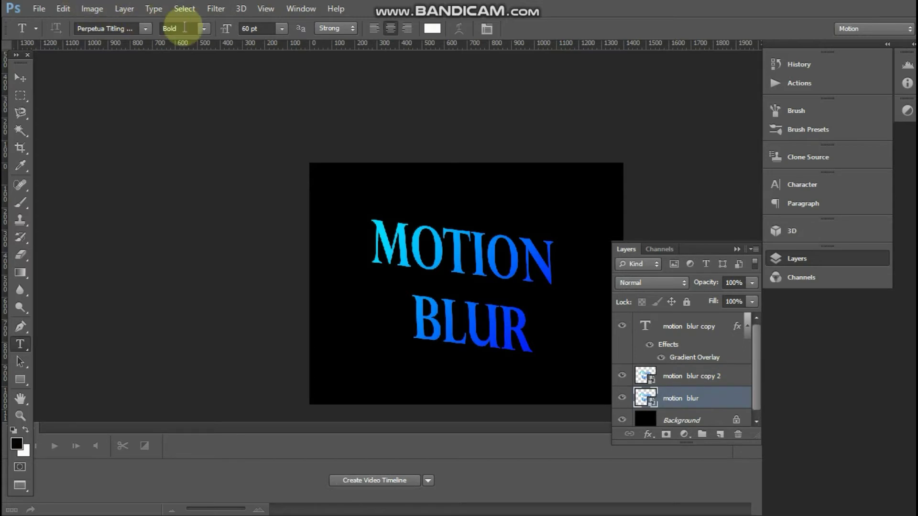
left_click(216, 9)
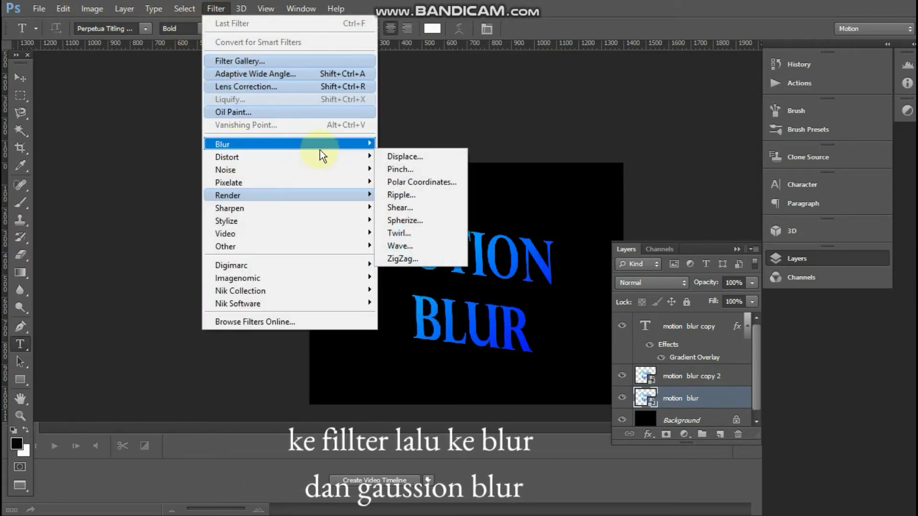
mouse_move(319, 148)
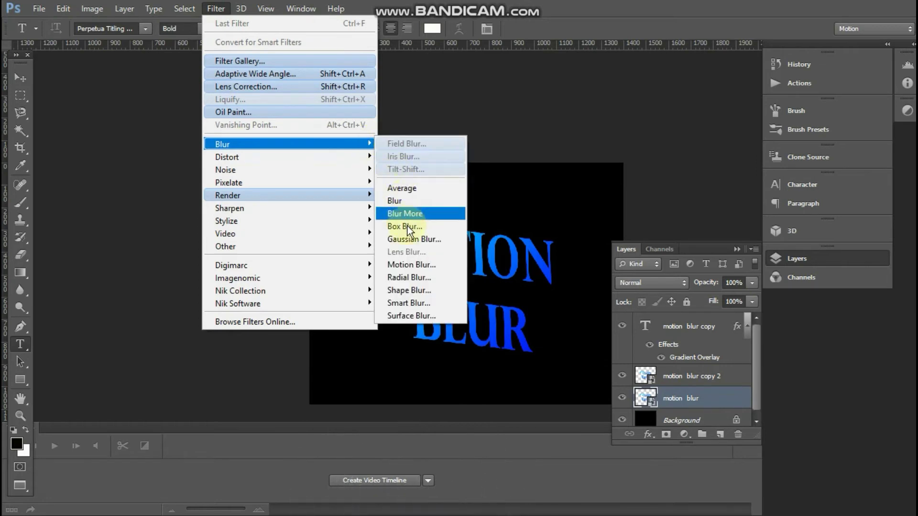
left_click(408, 239)
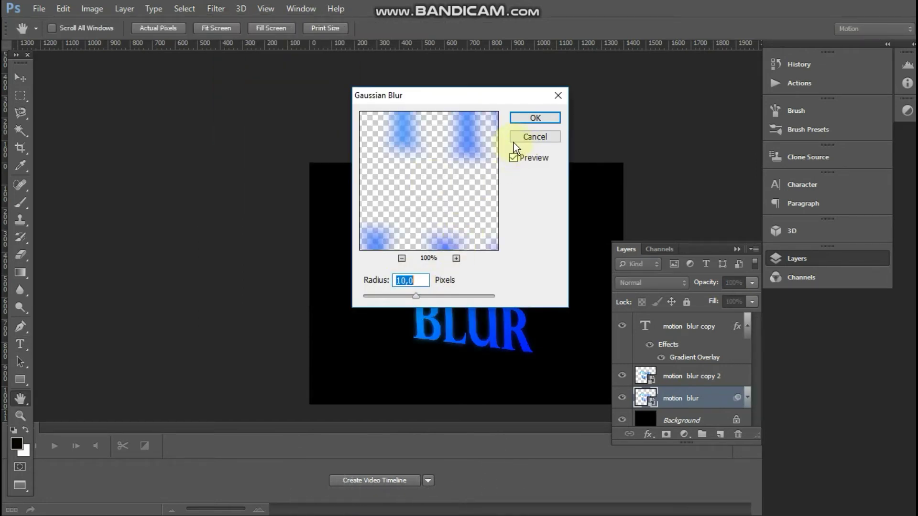
left_click(541, 119)
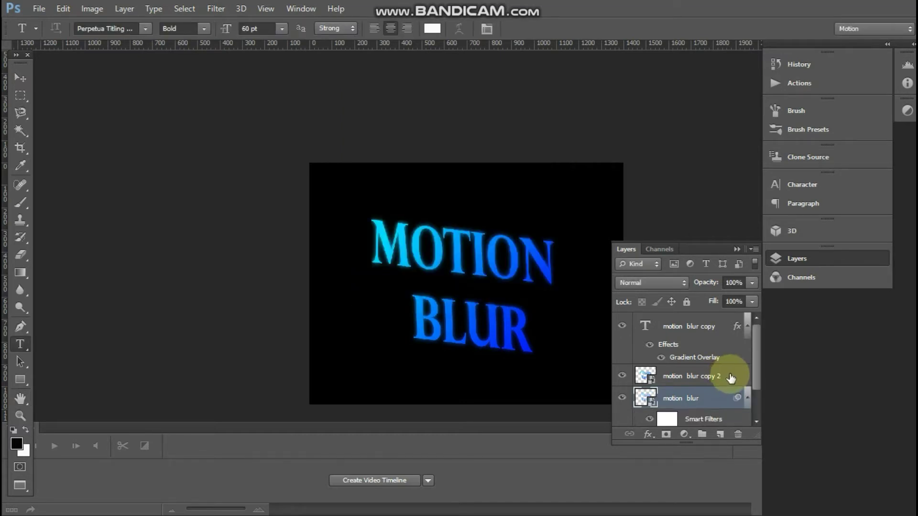
Apply a Motion Blur filter to the motion blur copy 2 smart object with angle 0° and a distance of 58 pixels
left_click(731, 377)
right_click(730, 376)
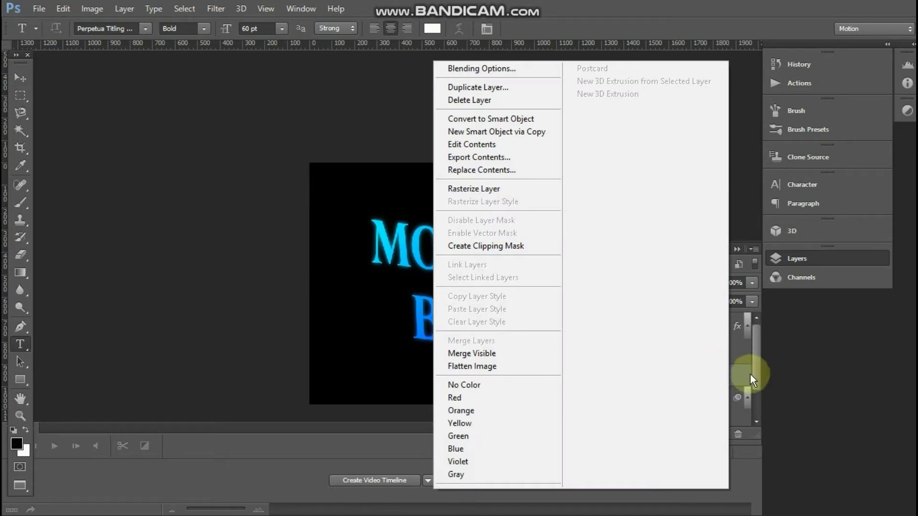
left_click(741, 377)
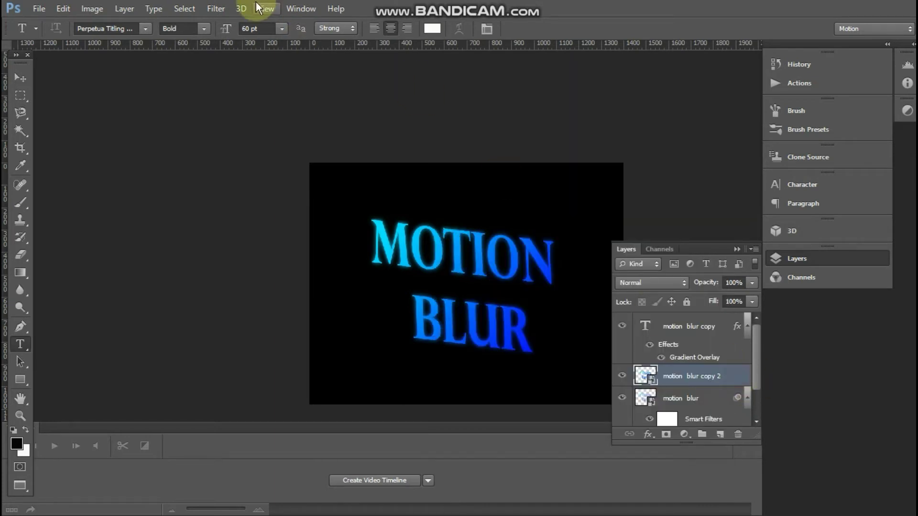
left_click(225, 3)
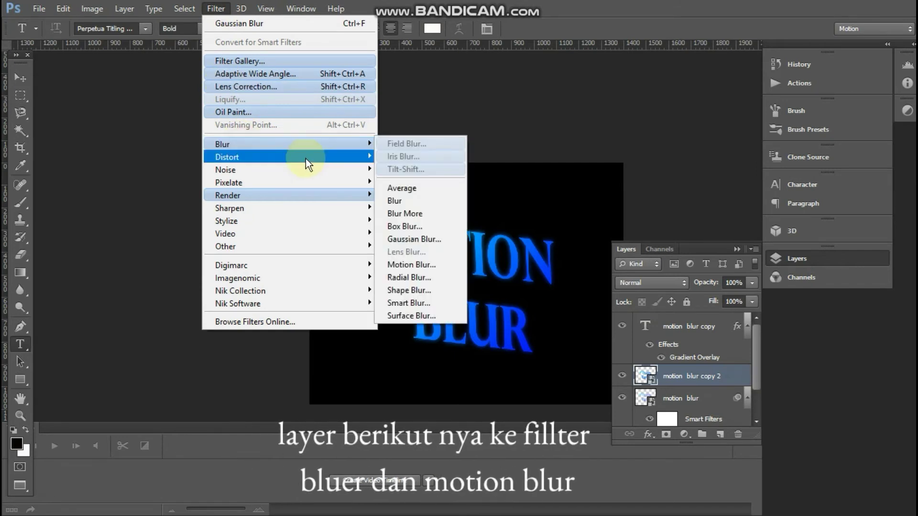
mouse_move(337, 144)
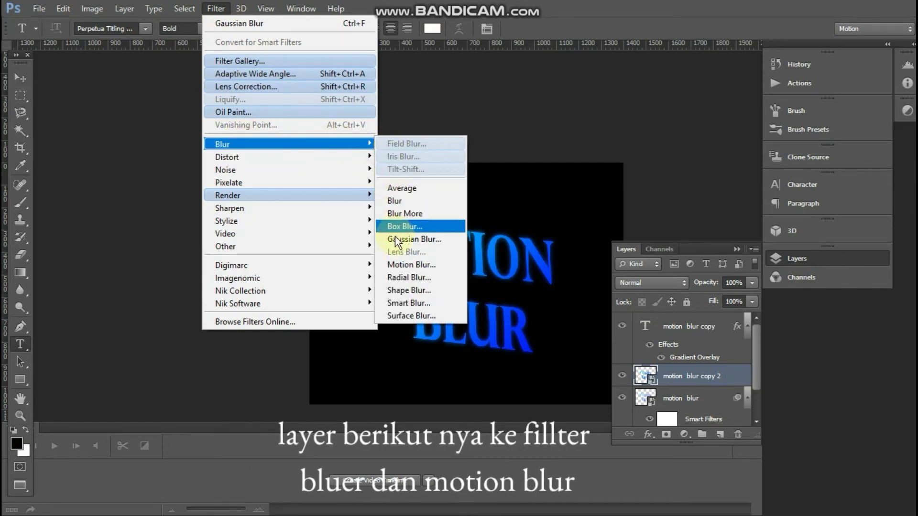
left_click(402, 265)
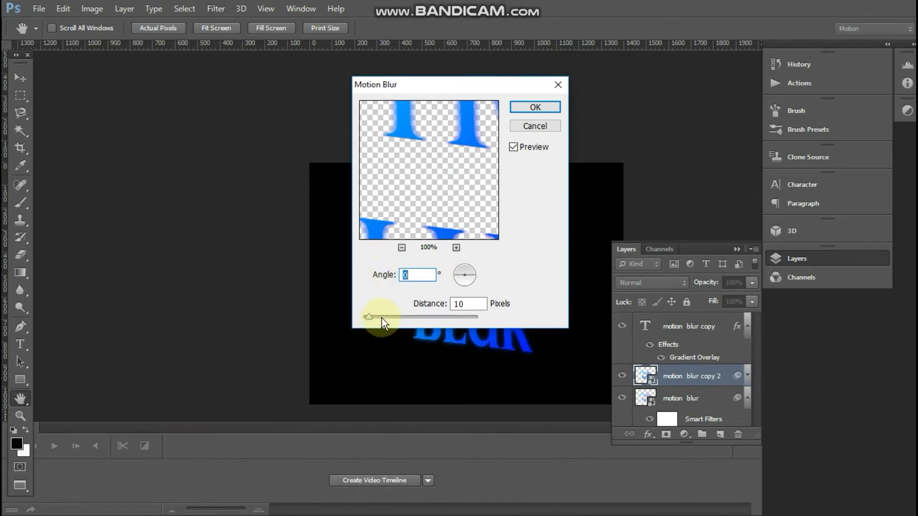
mouse_move(382, 320)
left_mouse_down()
mouse_move(405, 316)
mouse_move(396, 316)
left_mouse_up()
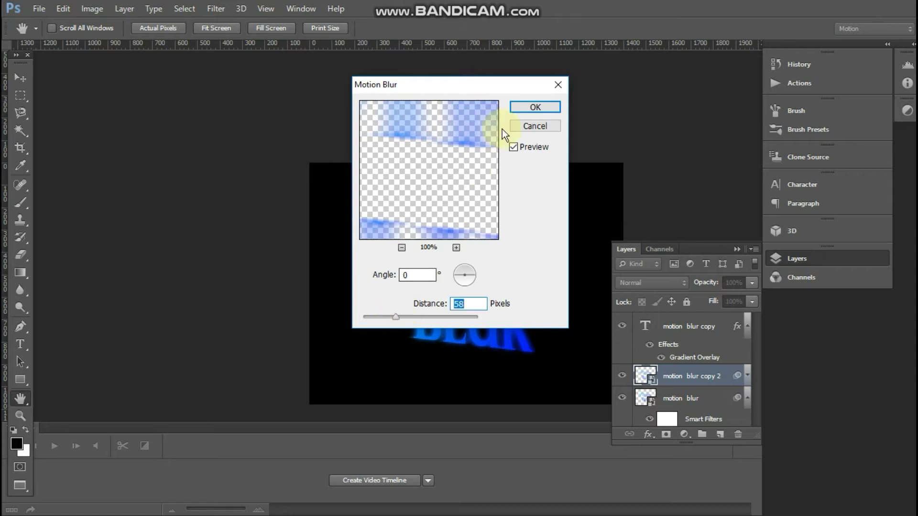
left_click(549, 108)
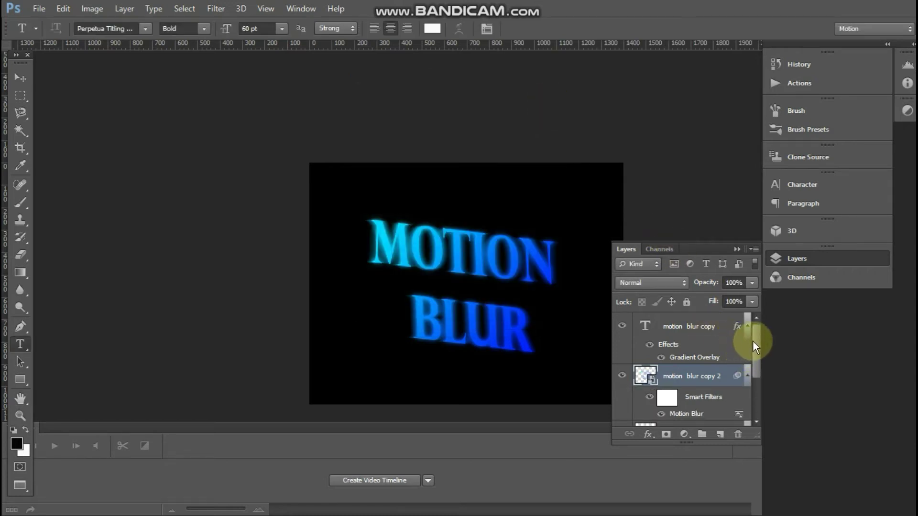
Select the motion blur text layer together with both blurred smart objects and convert them into a single smart object
left_click_drag(756, 343, 754, 381)
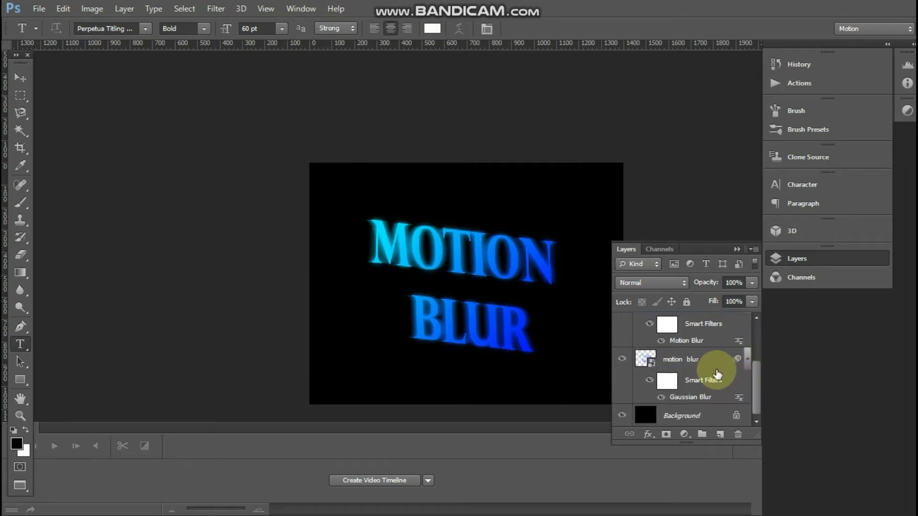
left_click_drag(756, 392, 754, 309)
left_click(724, 327)
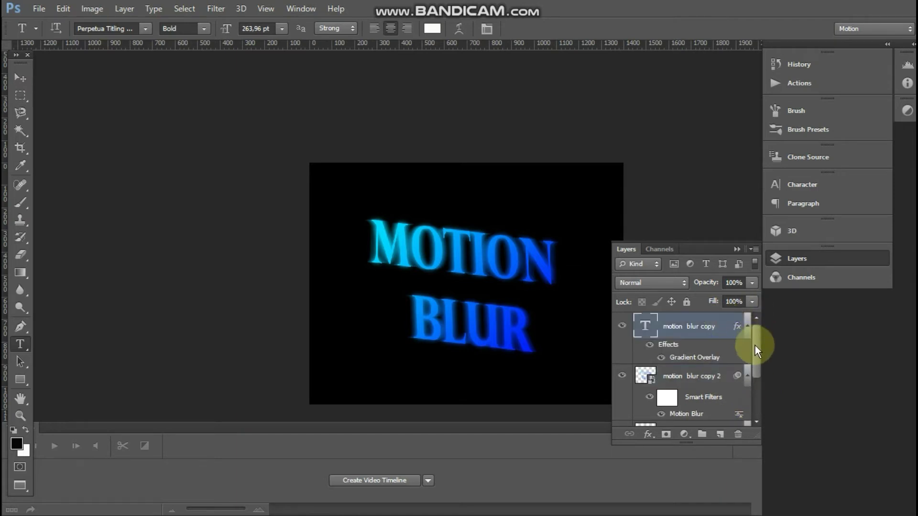
left_click_drag(755, 345, 756, 393)
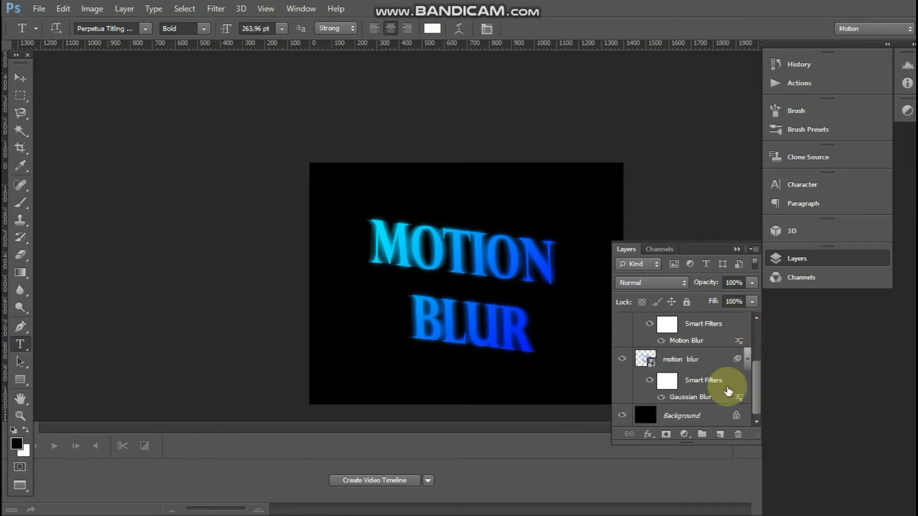
left_click(708, 365)
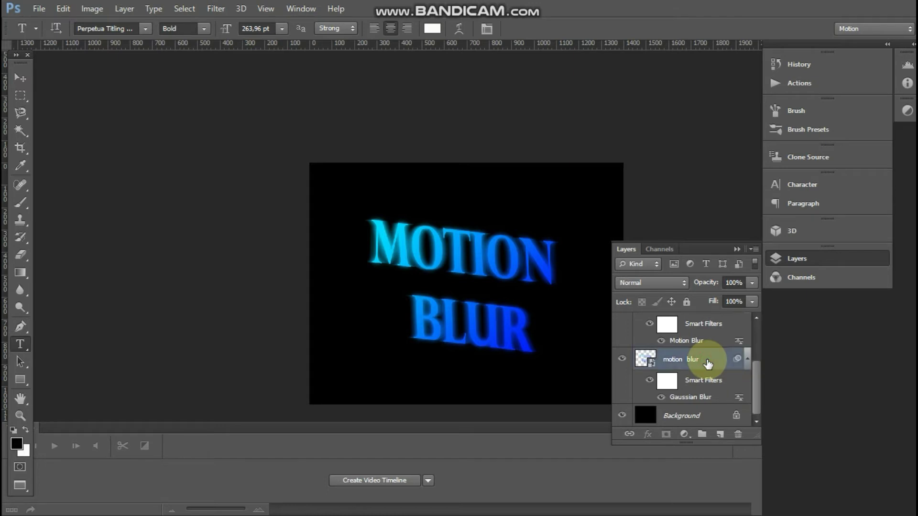
left_click_drag(757, 387, 757, 366)
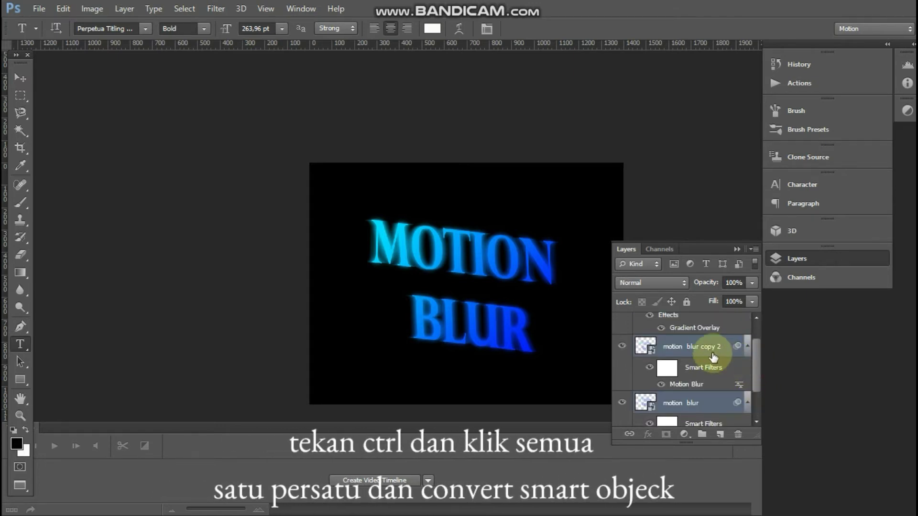
right_click(698, 406)
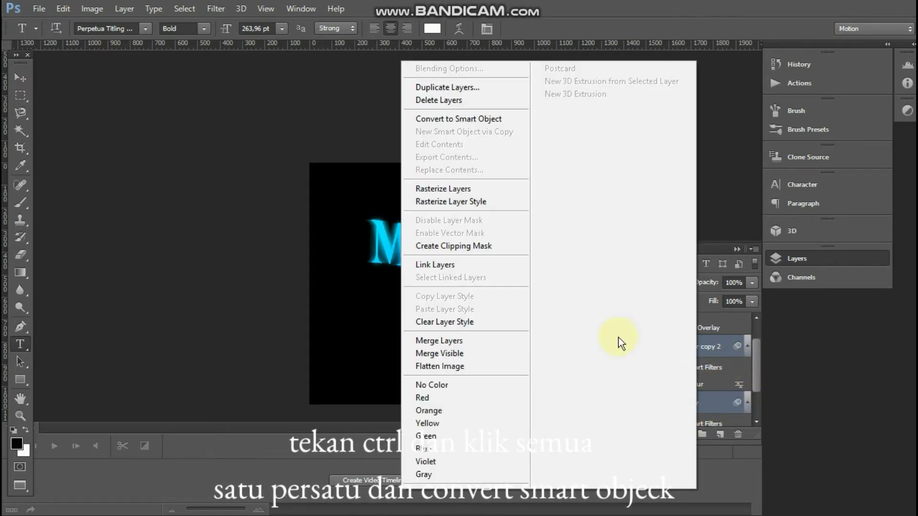
left_click(510, 121)
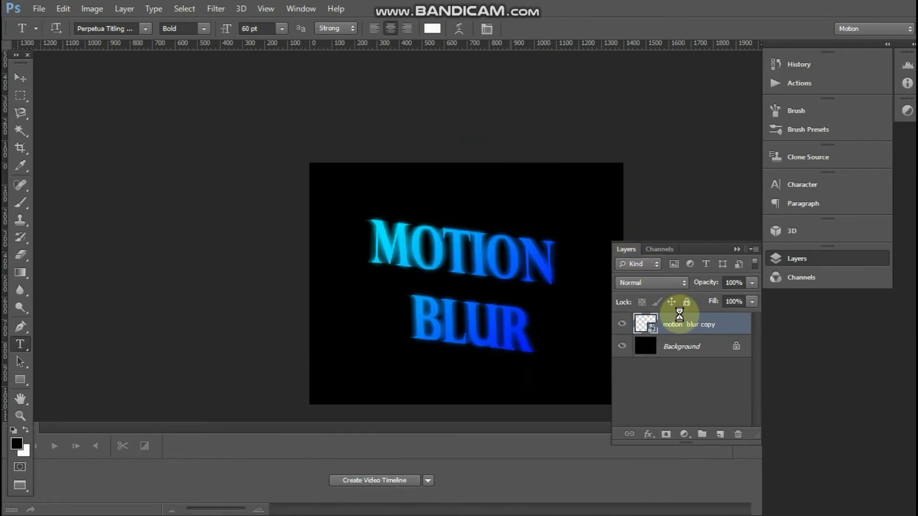
Add a Hue/Saturation adjustment layer above the combined text with Hue +40 and Lightness -10, and put its settings away
left_click(688, 434)
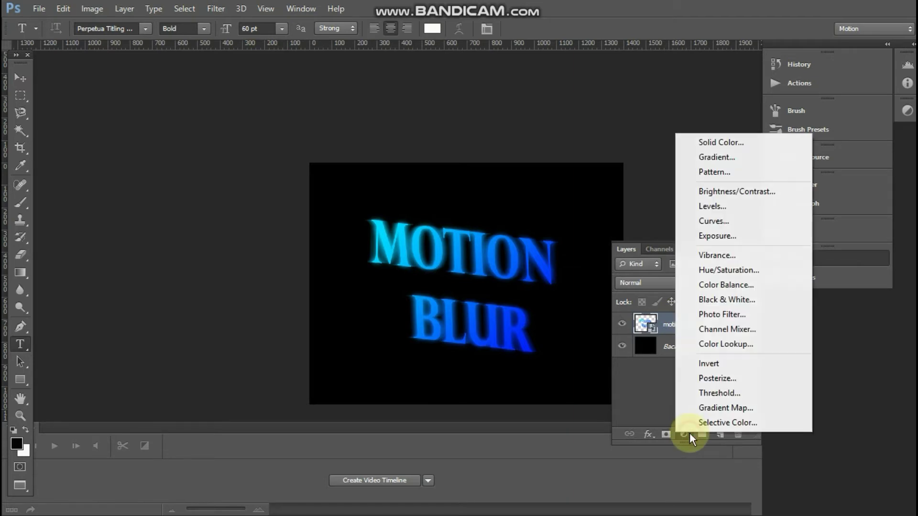
left_click(722, 271)
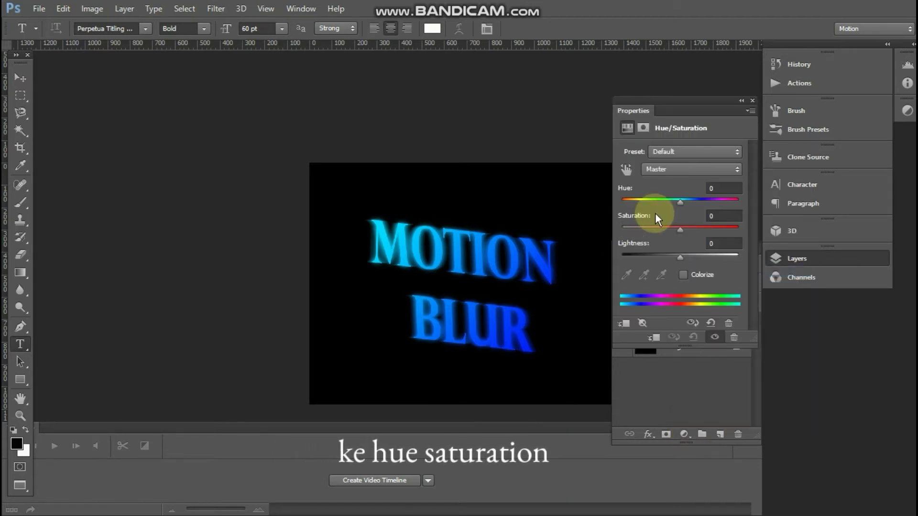
left_click_drag(683, 199, 704, 207)
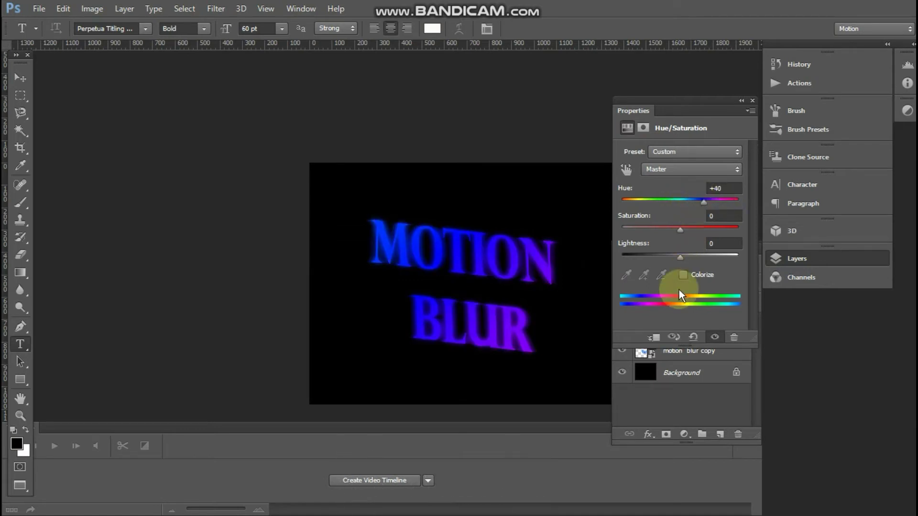
left_click_drag(683, 256, 674, 259)
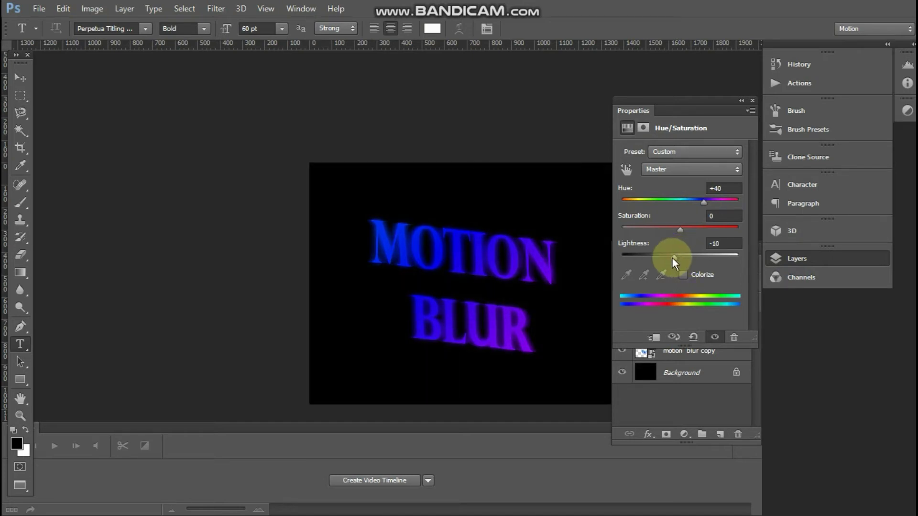
left_click(744, 101)
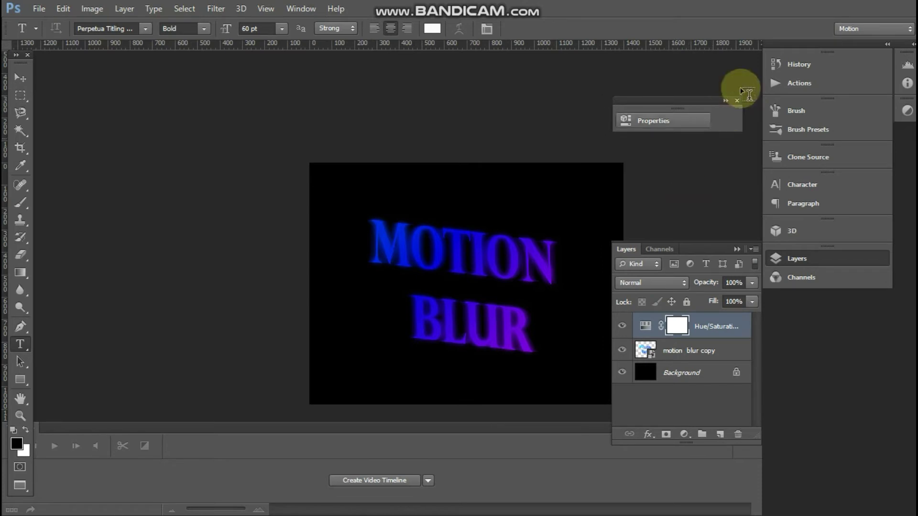
left_click(737, 100)
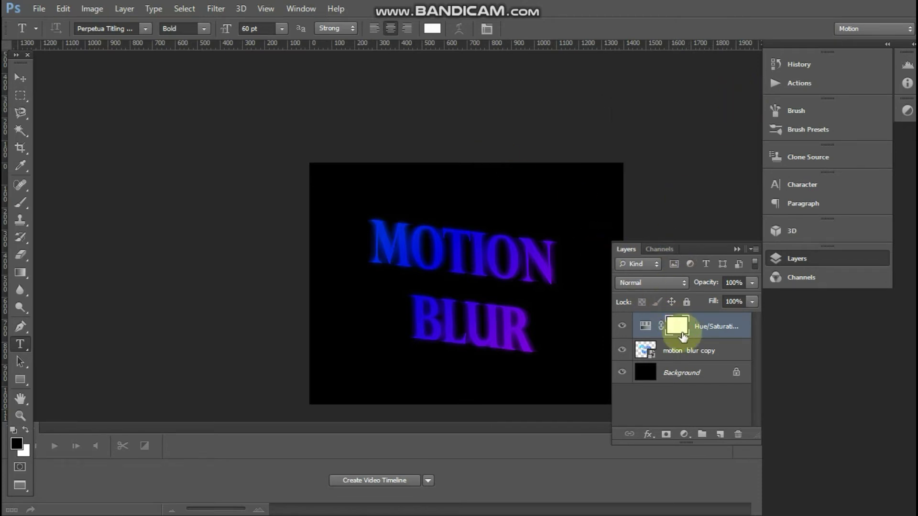
Apply an Add Noise filter to the motion blur copy smart object with an amount of 3% and Uniform distribution
left_click(690, 350)
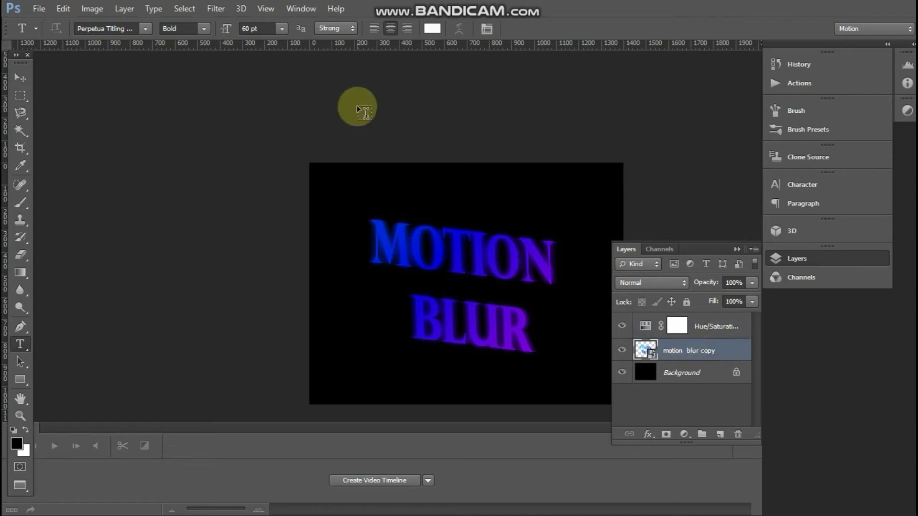
left_click(215, 10)
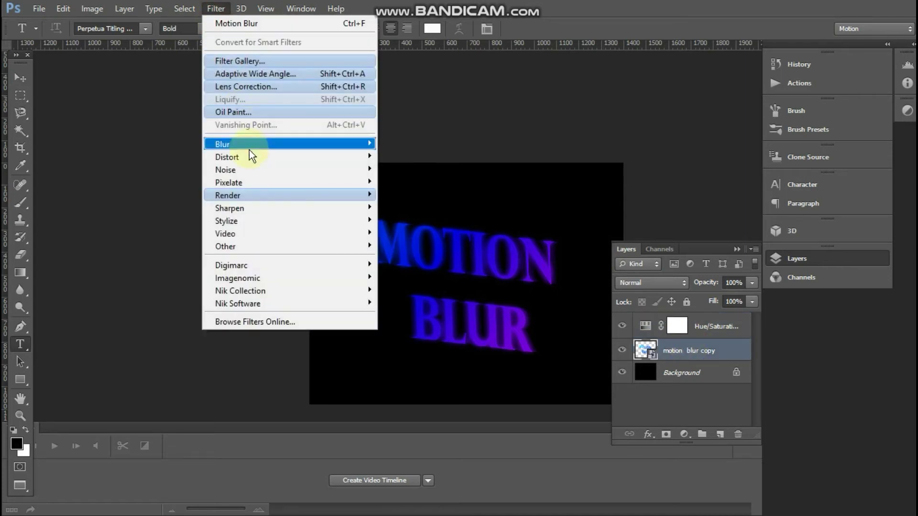
mouse_move(250, 157)
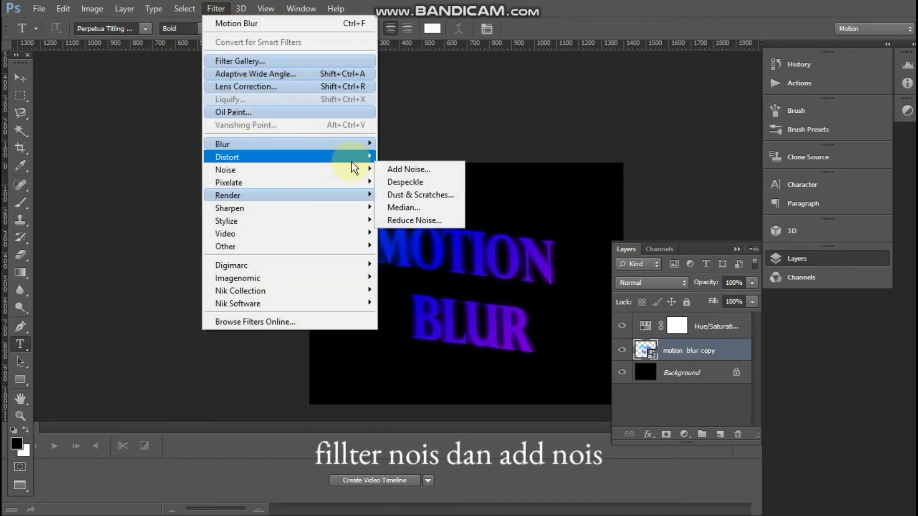
left_click(381, 169)
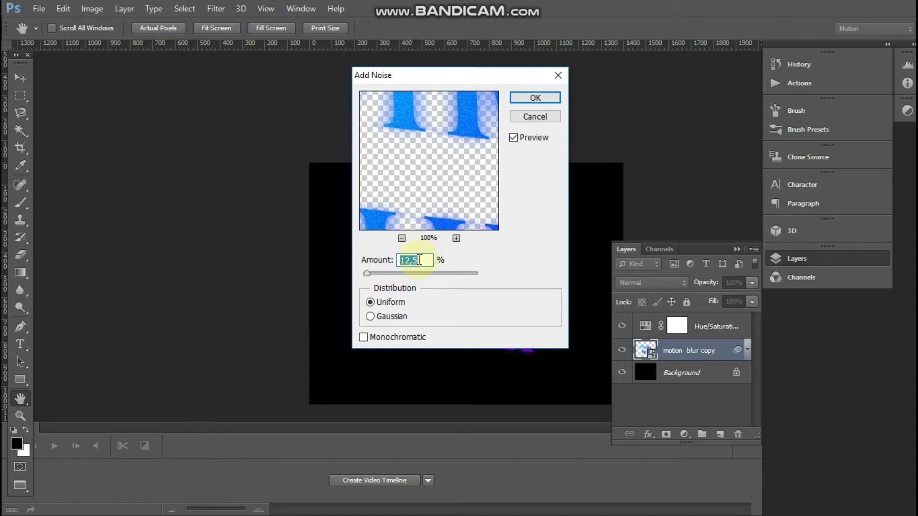
type("3")
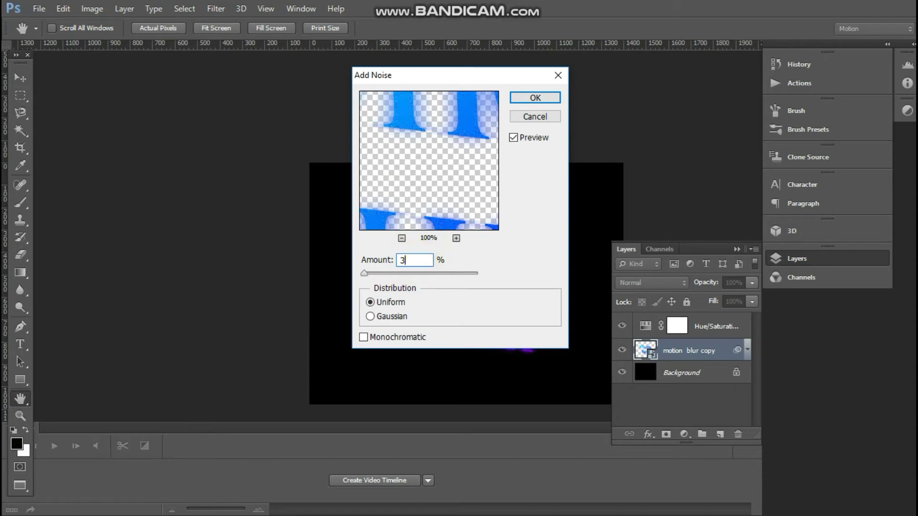
left_click(543, 98)
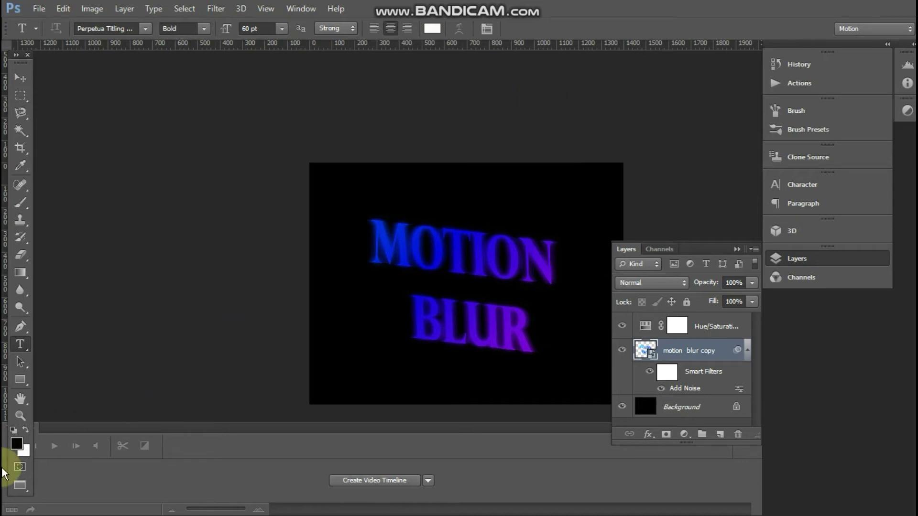
View the finished MOTION BLUR artwork in full screen mode and return to the standard screen mode
left_click(13, 493)
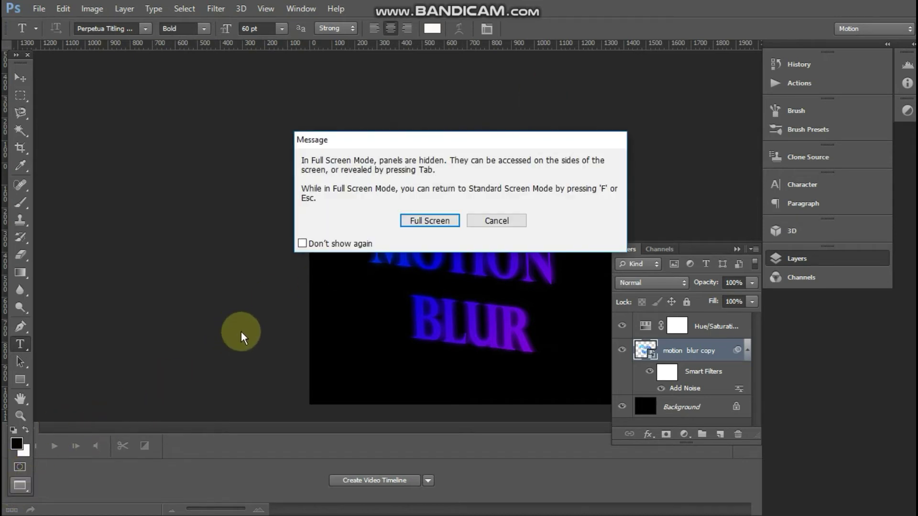
left_click(439, 221)
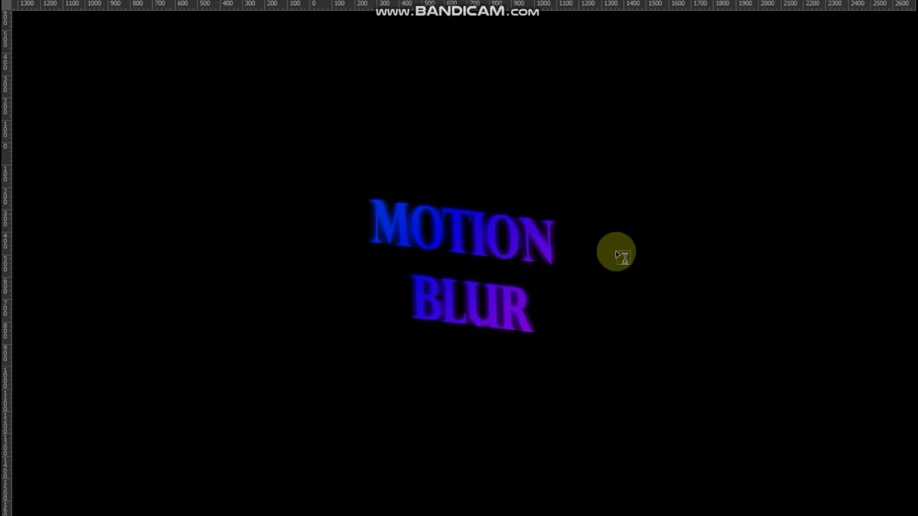
key("Escape")
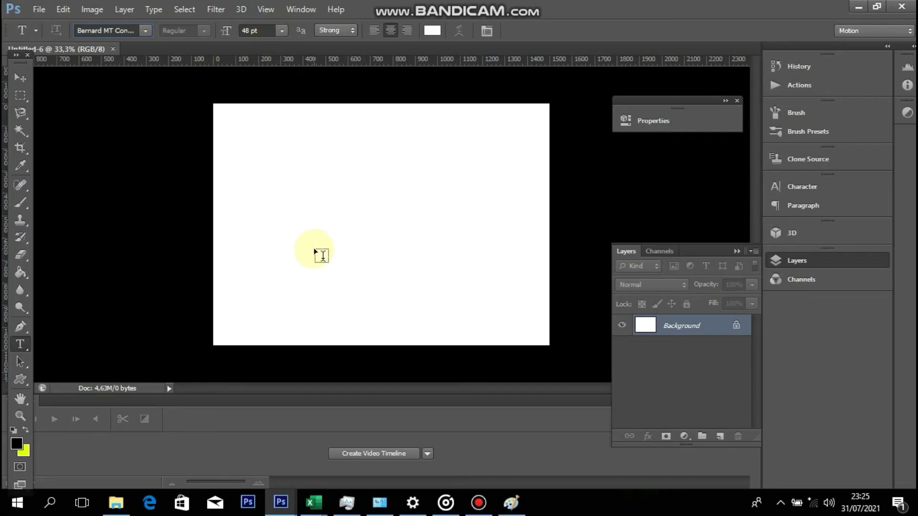
Add the text H.O.R.O.R on the white canvas and set its color to near-black #0b0505
left_click(314, 247)
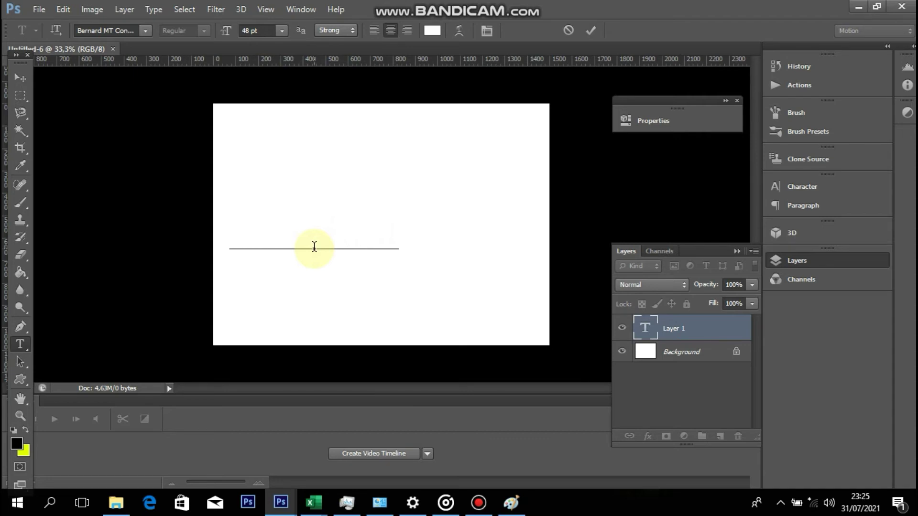
triple_click(314, 247)
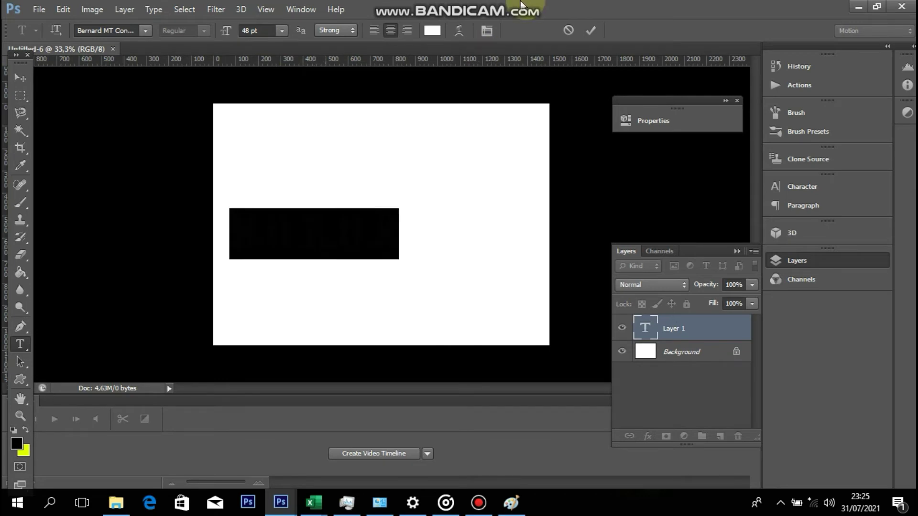
left_click(433, 31)
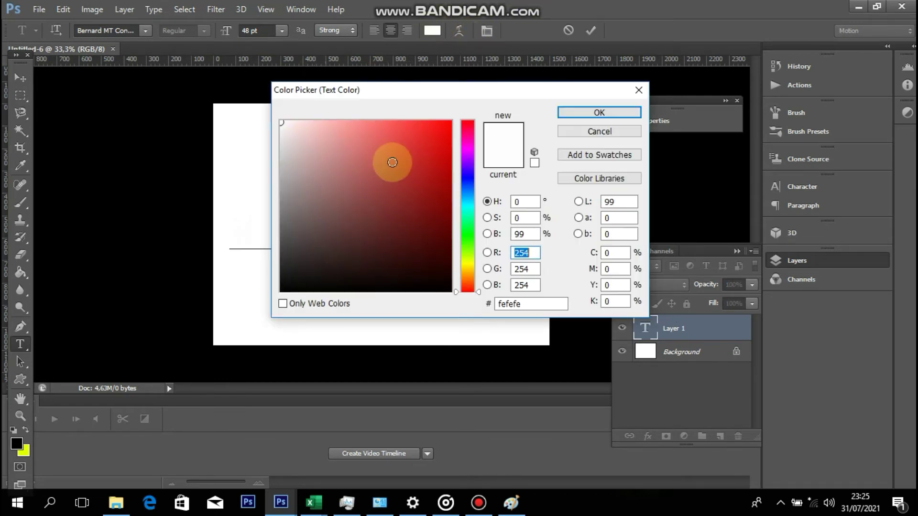
left_click(394, 162)
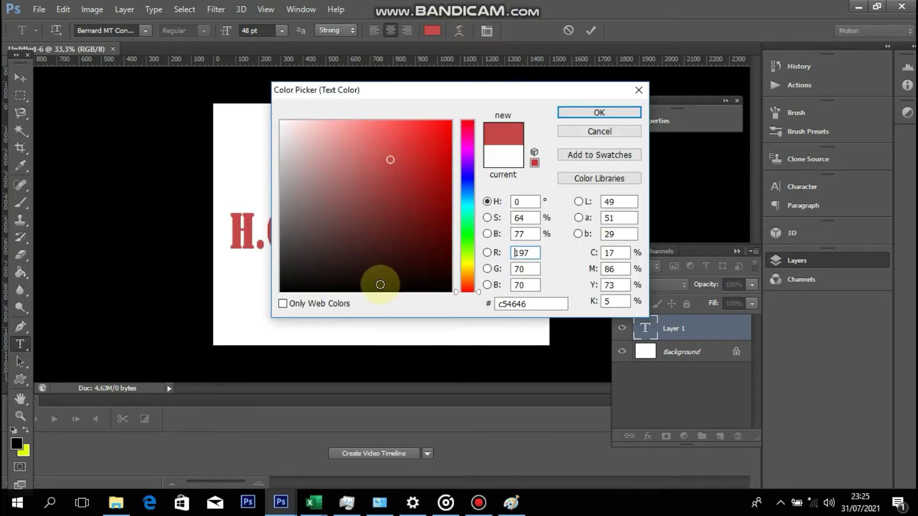
mouse_move(380, 284)
left_mouse_down()
mouse_move(379, 301)
mouse_move(380, 285)
left_mouse_up()
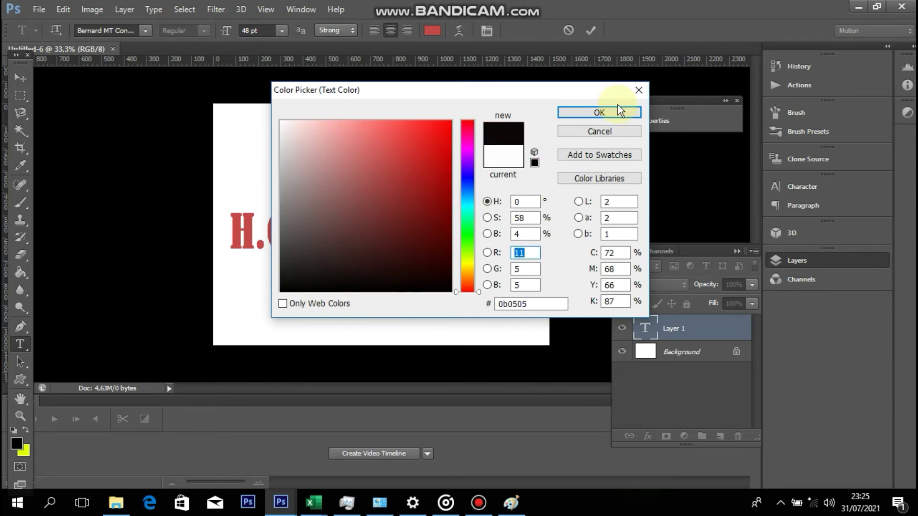
left_click(604, 115)
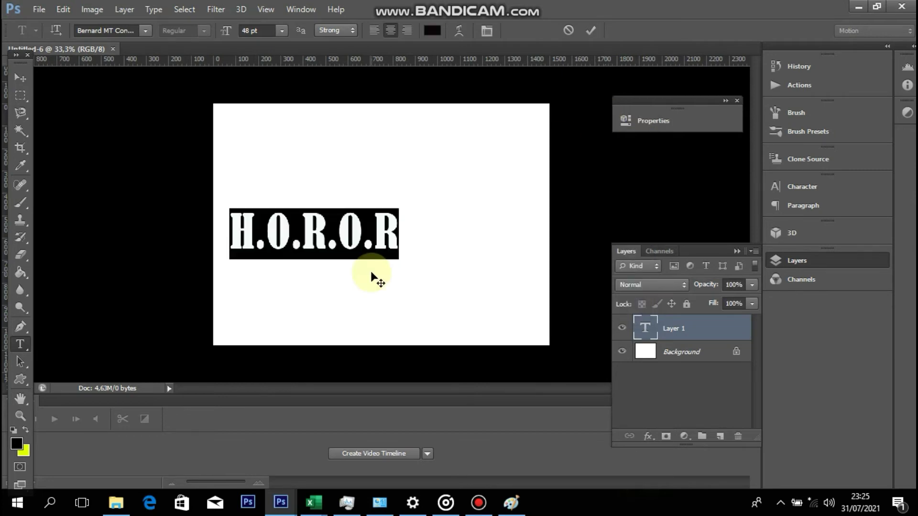
Correct the text to H.O.R.R.O.R, move it to the middle of the canvas and commit it
left_click(329, 242)
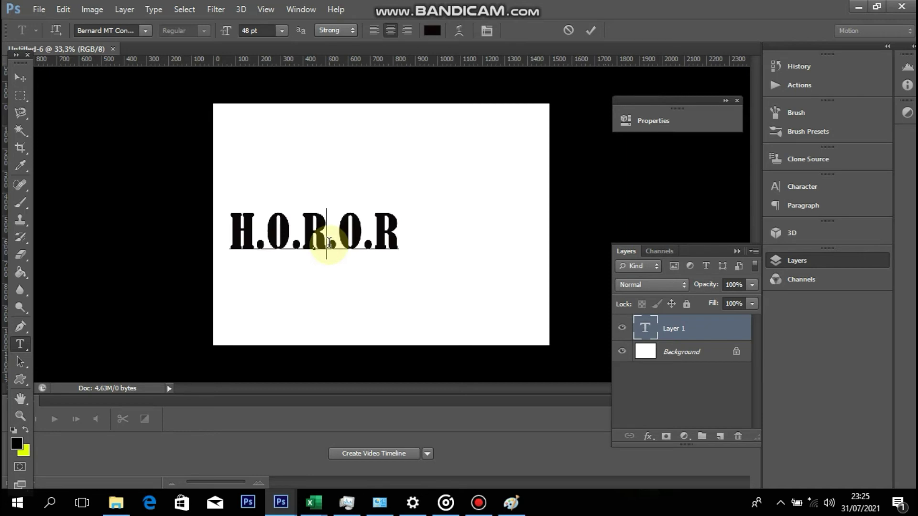
type("R")
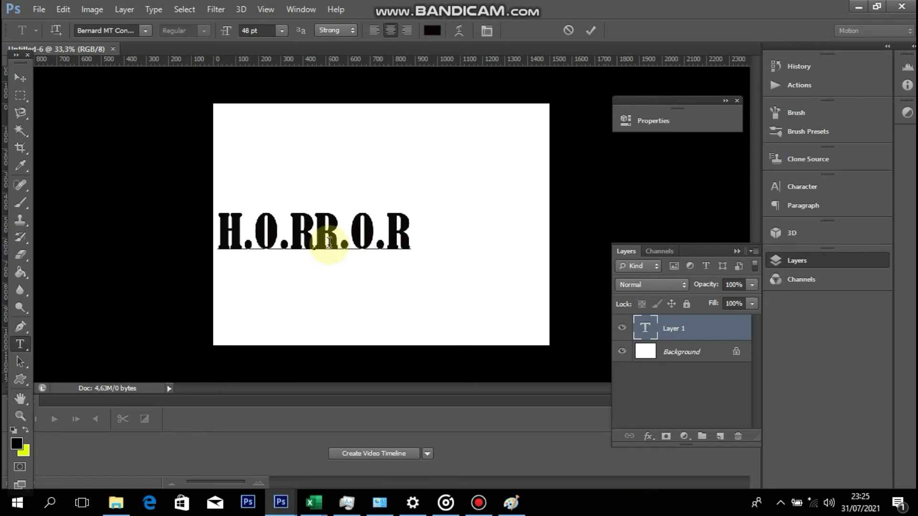
type(".")
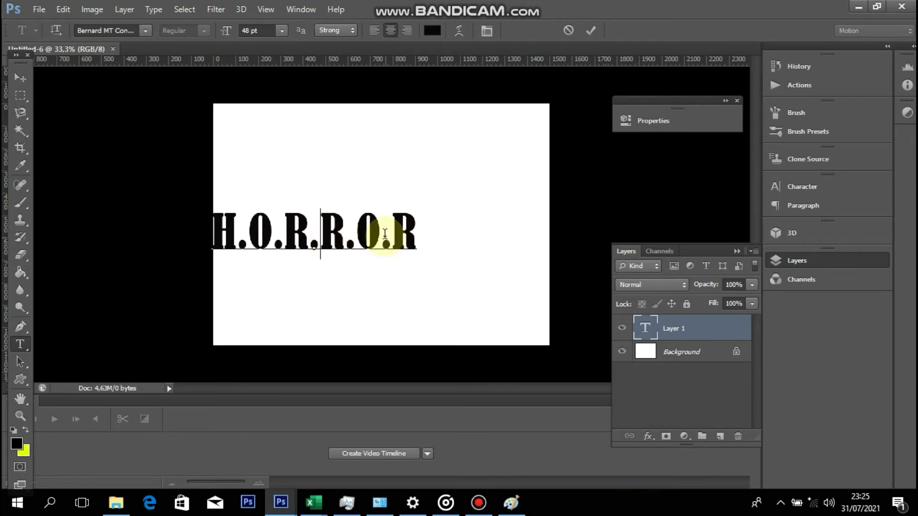
left_click(377, 229, "ctrl")
left_click_drag(467, 218, 447, 222)
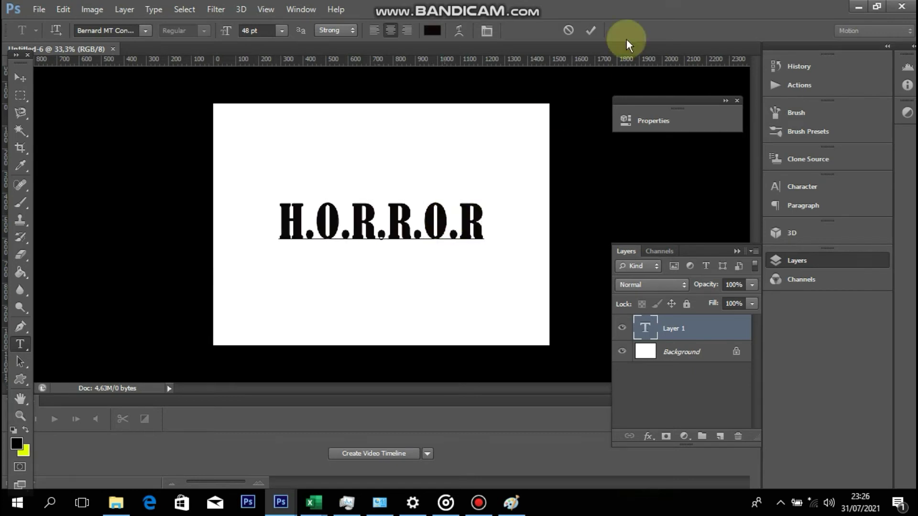
left_click(592, 31)
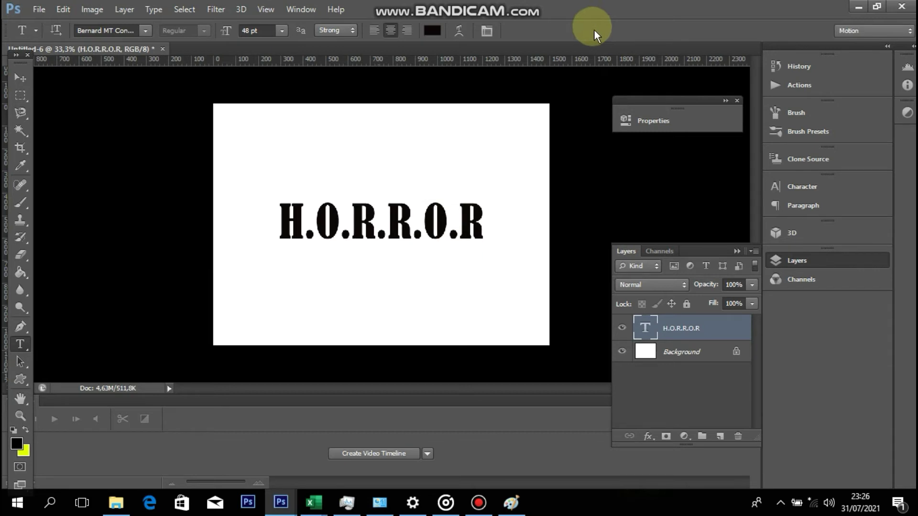
Rasterize the H.O.R.R.O.R text layer and open it in the Liquify filter
right_click(732, 334)
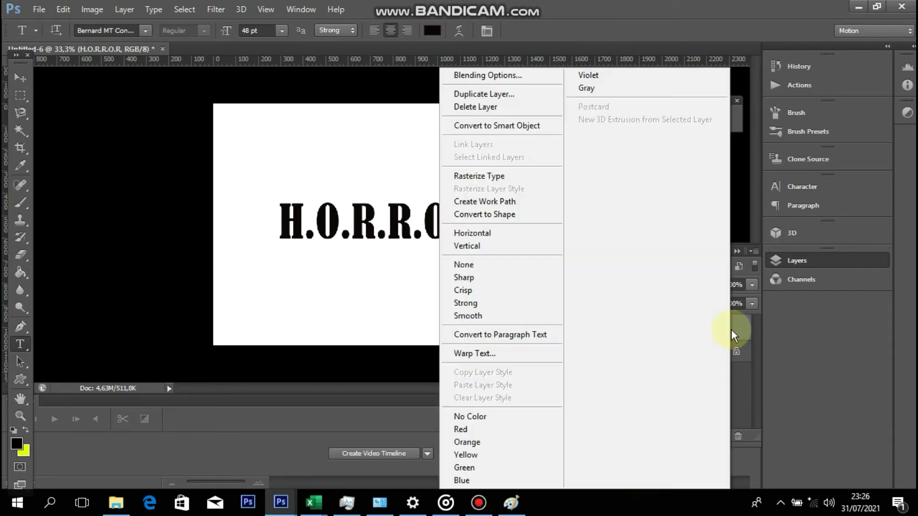
left_click(517, 179)
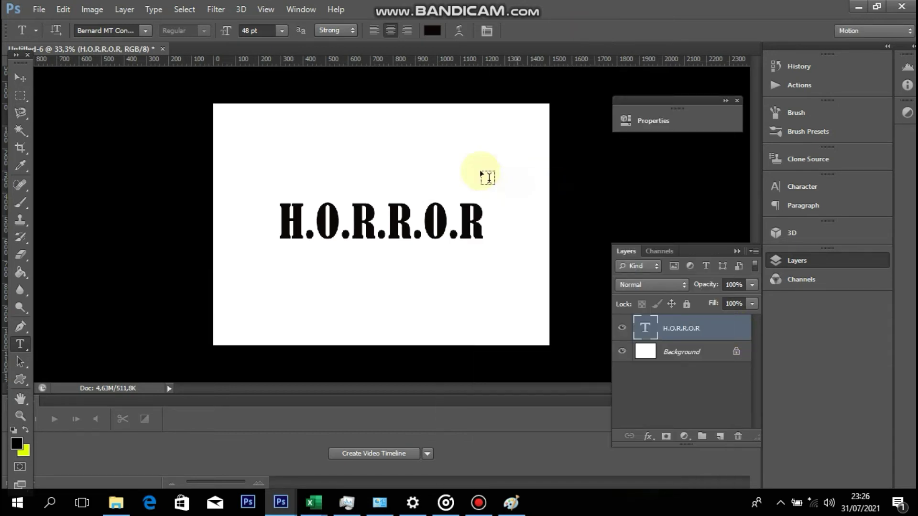
left_click(216, 10)
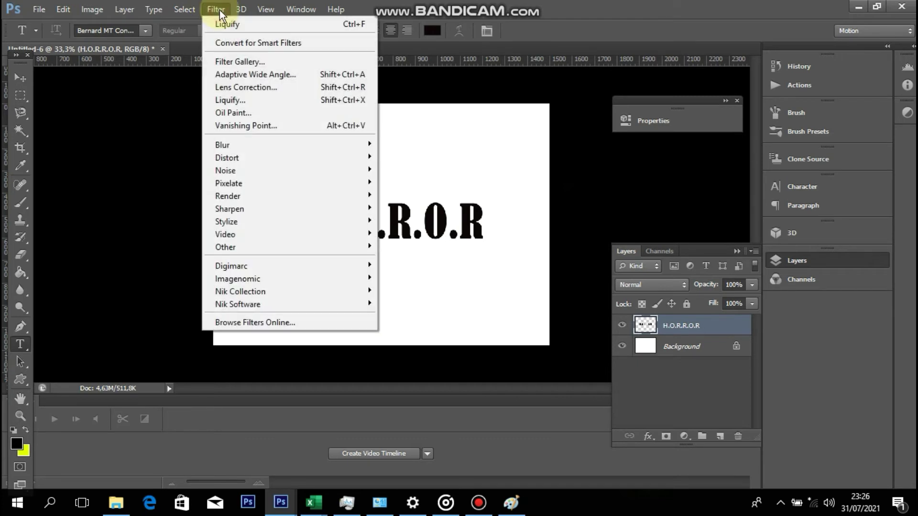
left_click(247, 100)
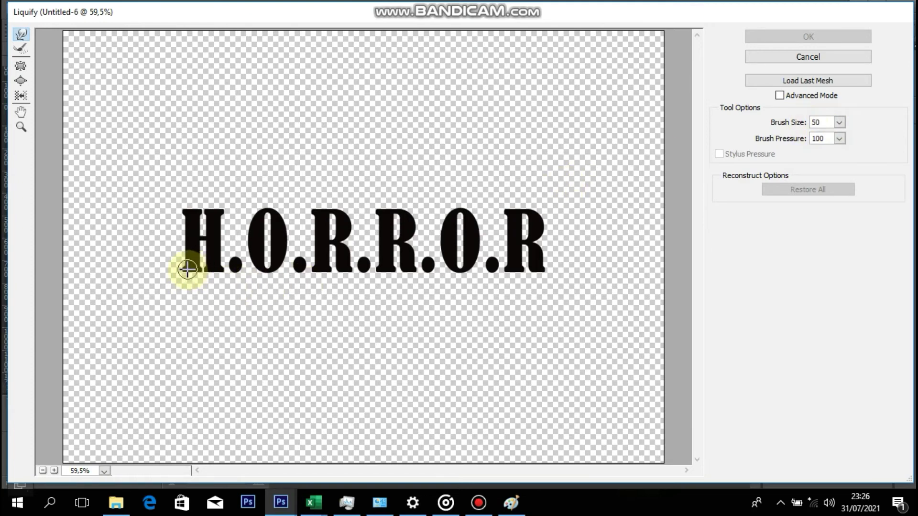
Warp drips downward from the bottoms of the H, the first O and the first R with a size 50 brush
mouse_move(187, 271)
left_mouse_down()
mouse_move(187, 300)
mouse_move(196, 292)
left_mouse_up()
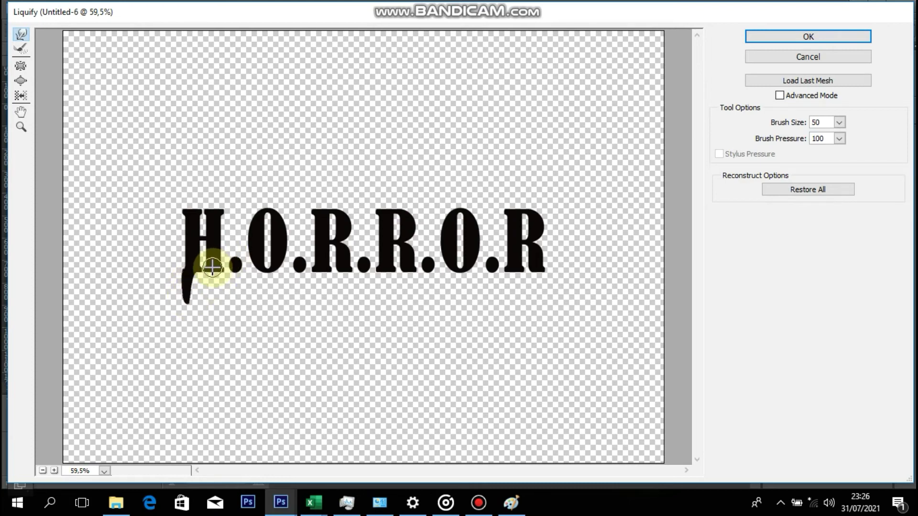
left_click_drag(211, 262, 213, 293)
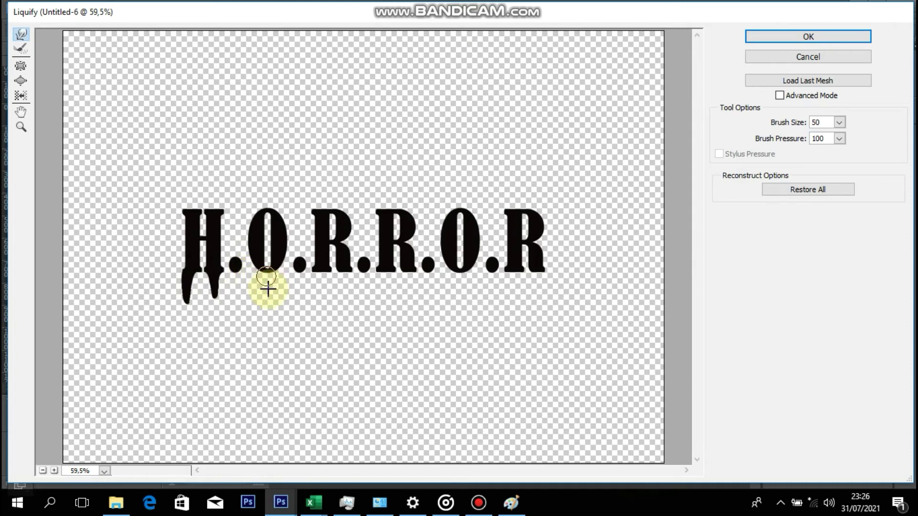
left_click_drag(267, 274, 270, 306)
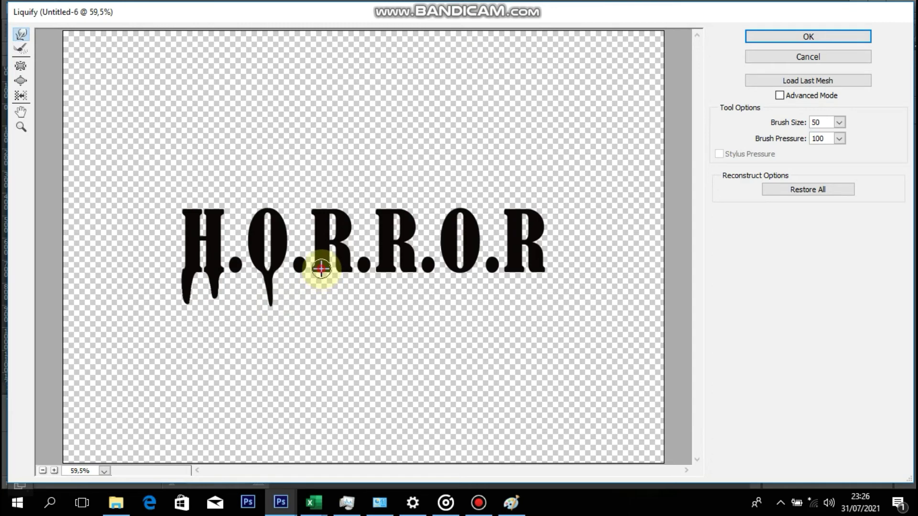
mouse_move(321, 269)
left_mouse_down()
mouse_move(320, 302)
mouse_move(318, 278)
mouse_move(322, 307)
left_mouse_up()
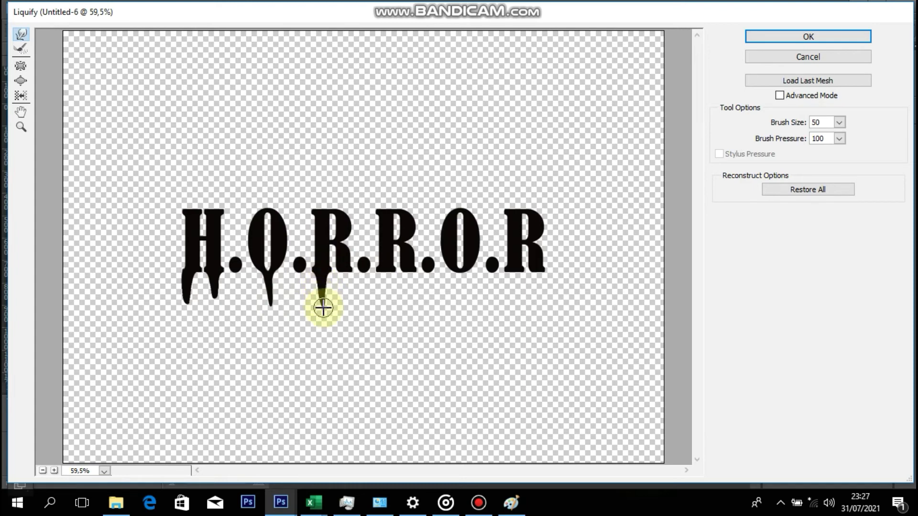
left_click_drag(346, 271, 354, 301)
key("ctrl+z")
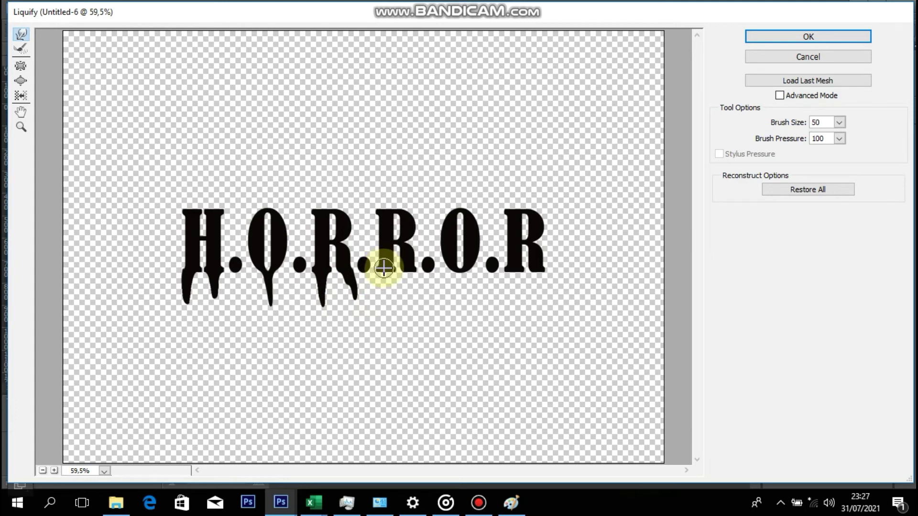
Warp short drips downward from both legs of the second R and the underside of the second O
left_click_drag(385, 280, 378, 305)
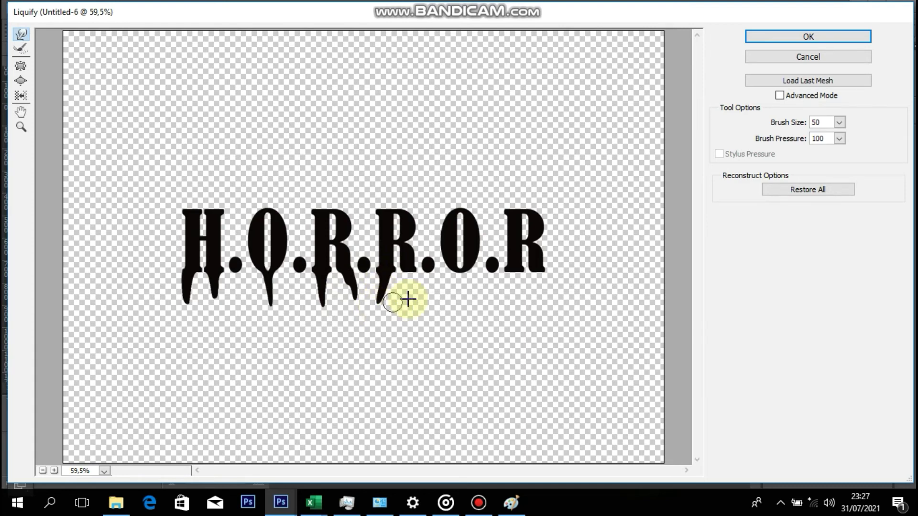
mouse_move(424, 272)
left_mouse_down()
mouse_move(407, 271)
mouse_move(410, 295)
left_mouse_up()
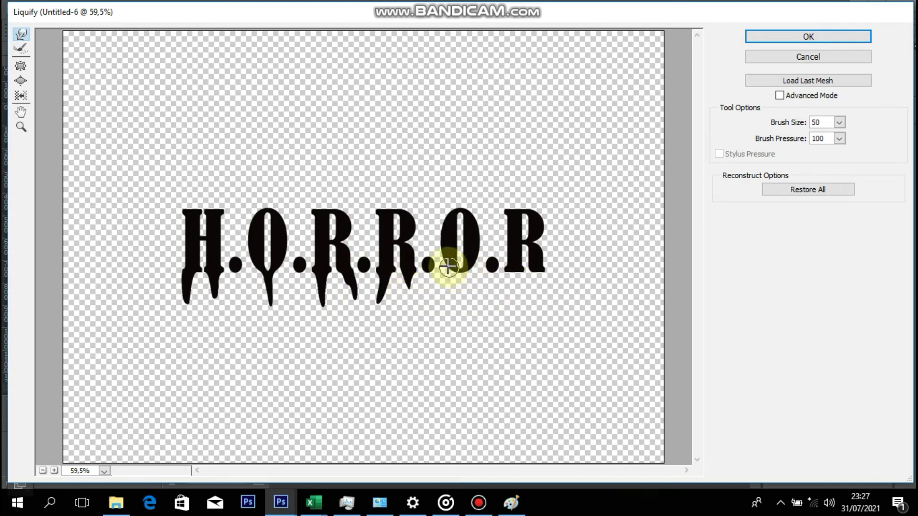
left_click_drag(448, 266, 447, 298)
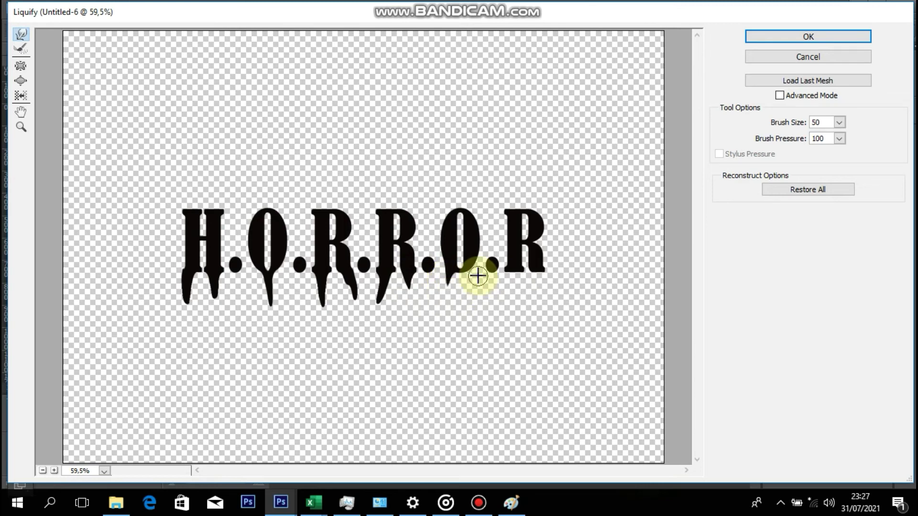
mouse_move(477, 272)
left_mouse_down()
mouse_move(452, 272)
mouse_move(448, 292)
mouse_move(465, 272)
mouse_move(468, 296)
left_mouse_up()
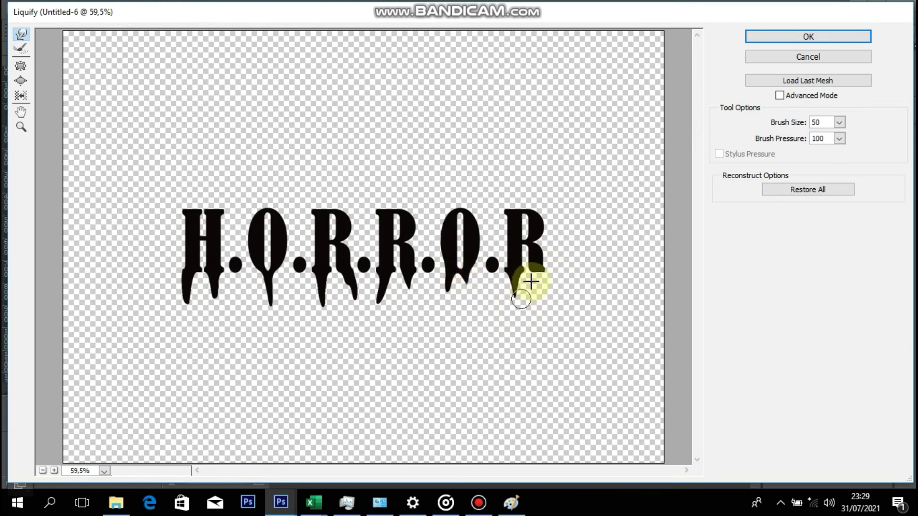
Warp long drips from the legs of the last R and a longer one from the second O
mouse_move(529, 281)
left_mouse_down()
mouse_move(535, 256)
mouse_move(541, 311)
left_mouse_up()
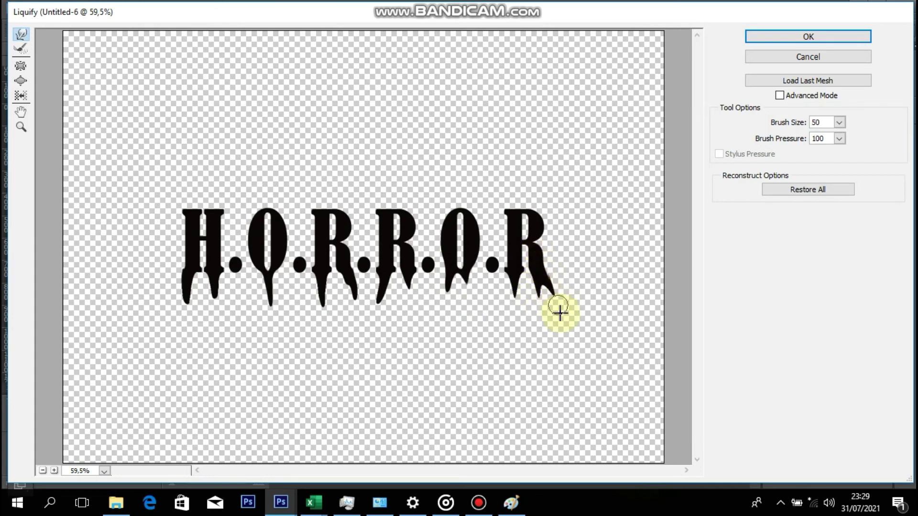
mouse_move(537, 262)
left_mouse_down()
mouse_move(538, 320)
mouse_move(538, 291)
mouse_move(539, 316)
left_mouse_up()
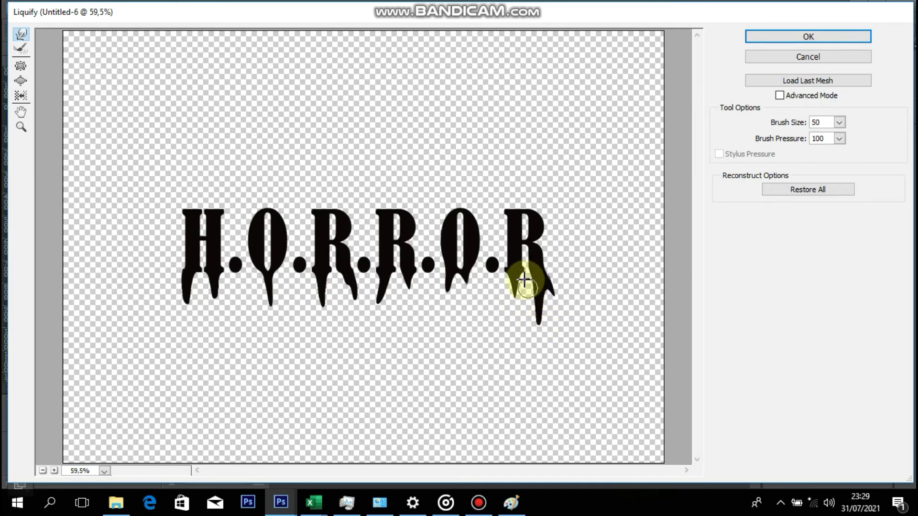
left_click_drag(517, 291, 516, 300)
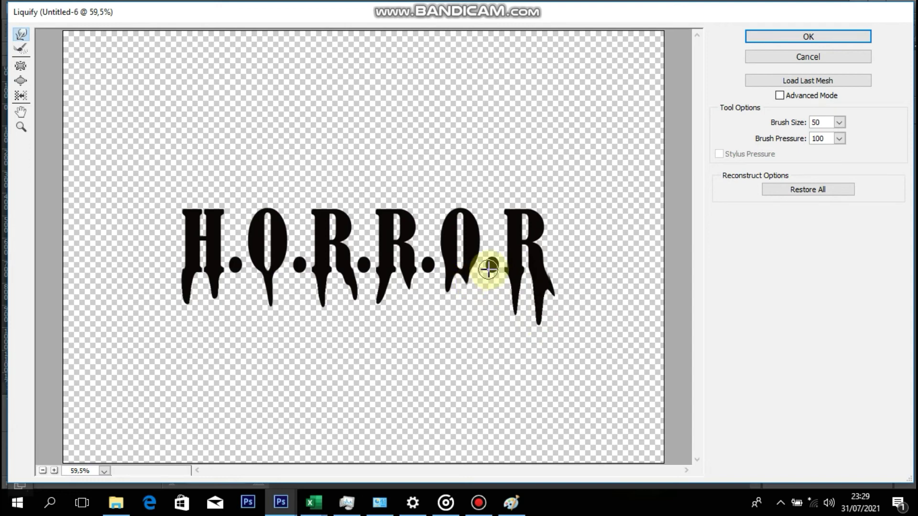
mouse_move(471, 262)
left_mouse_down()
mouse_move(473, 321)
mouse_move(467, 267)
mouse_move(474, 329)
left_mouse_up()
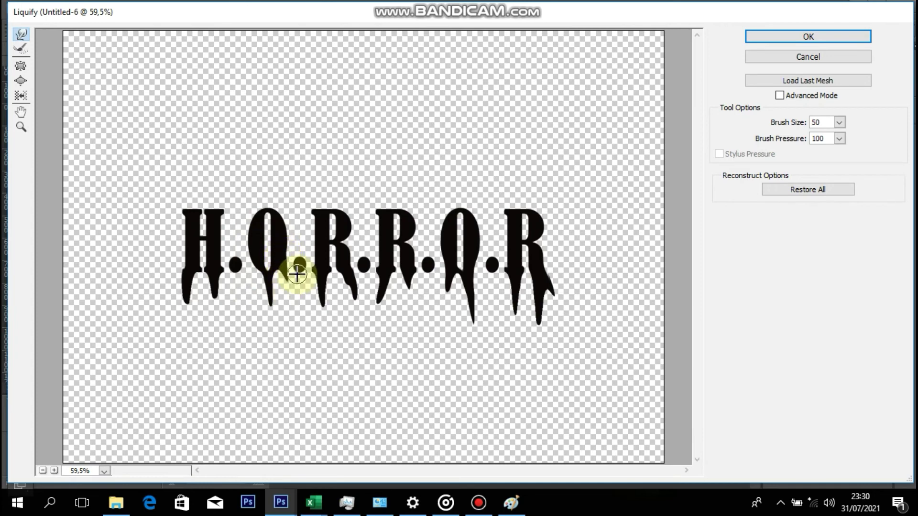
Stretch each of the five dots between the letters downward into a drop shape
left_click_drag(298, 280, 299, 292)
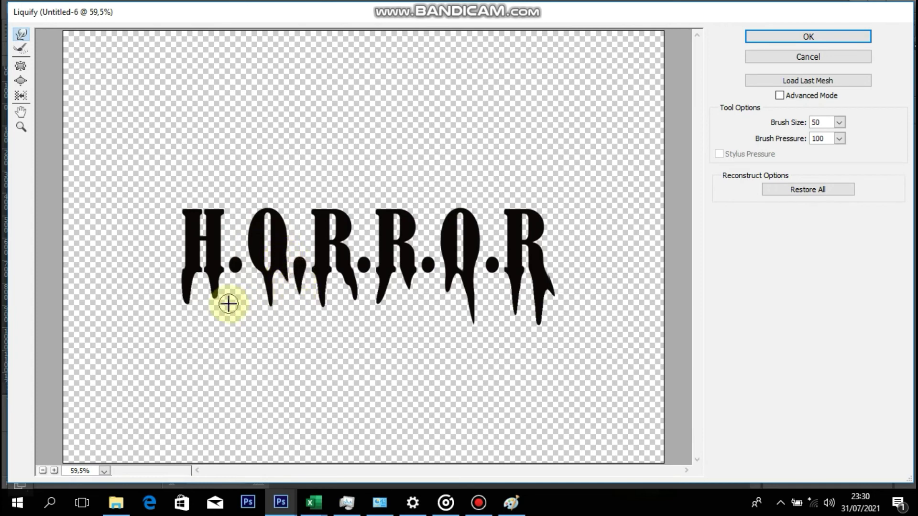
left_click_drag(235, 260, 239, 296)
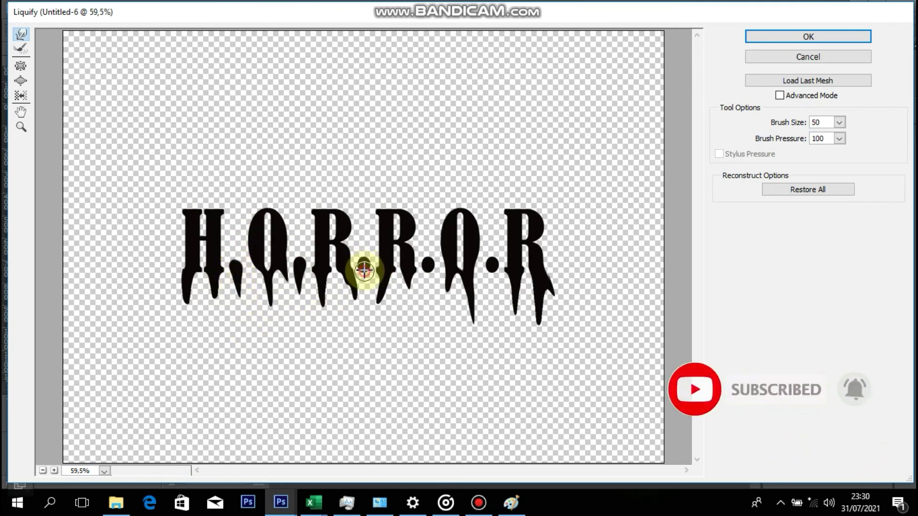
left_click_drag(365, 268, 366, 293)
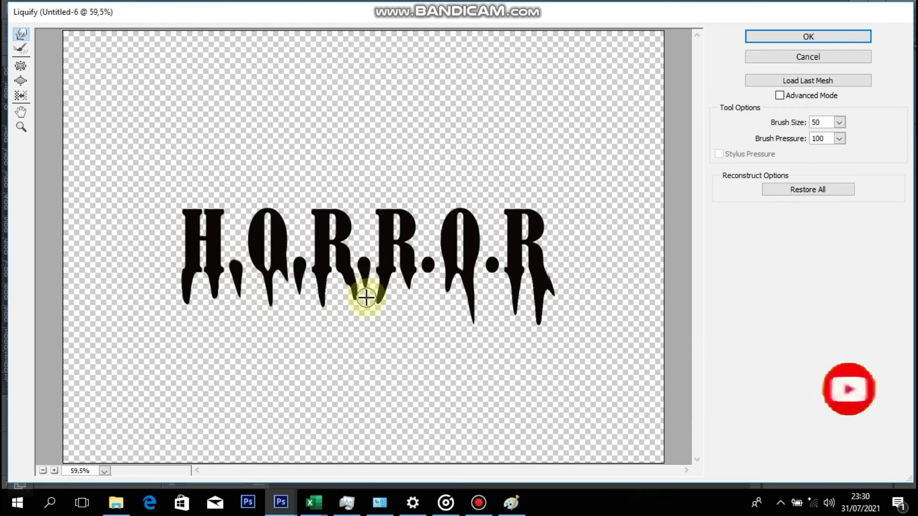
left_click_drag(421, 266, 431, 308)
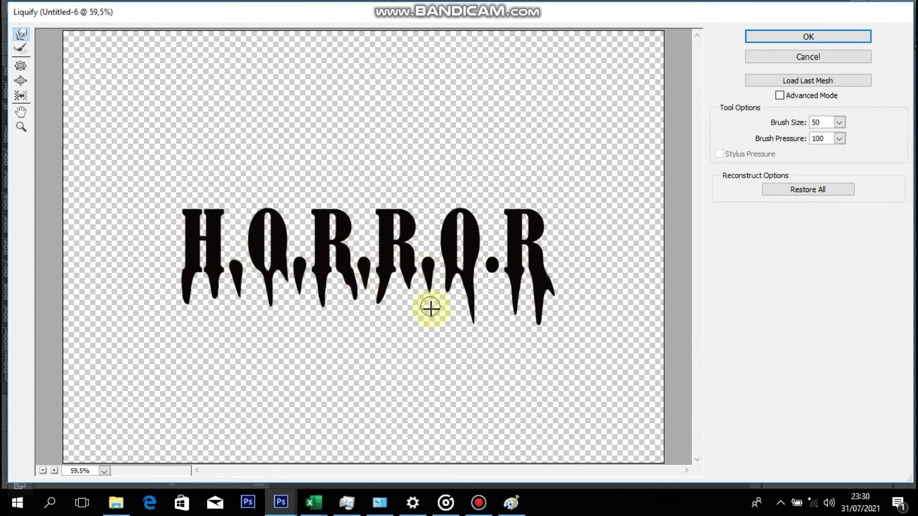
left_click_drag(492, 266, 488, 290)
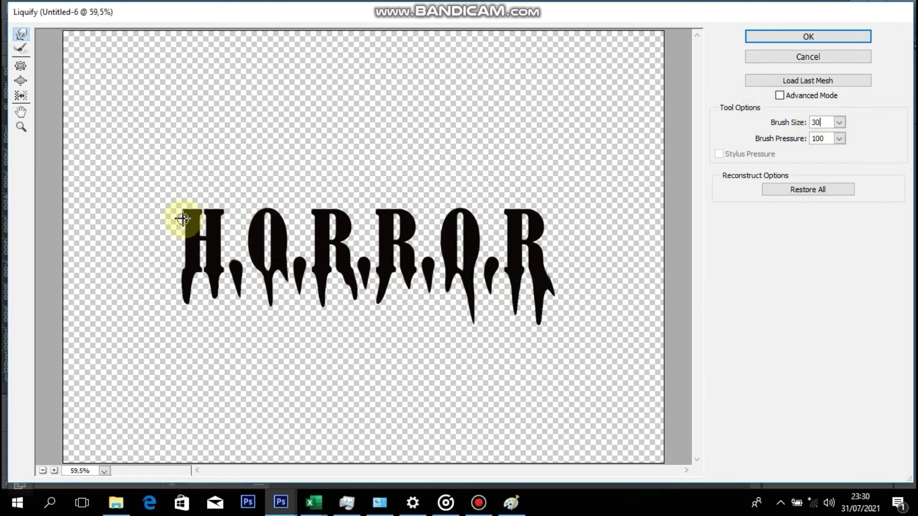
Warp small drips from the upper serifs of the H and the three Rs with a size 30 brush, and apply Liquify
left_click_drag(186, 216, 178, 242)
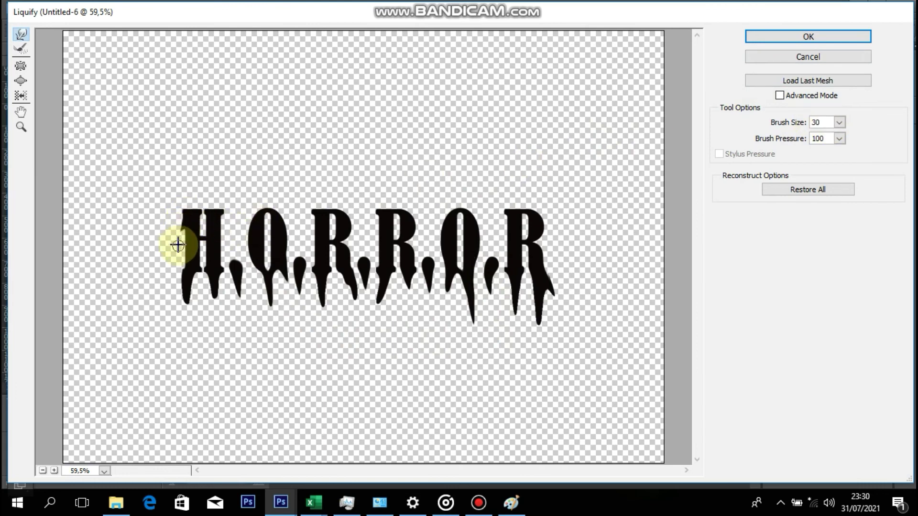
left_click_drag(180, 211, 178, 249)
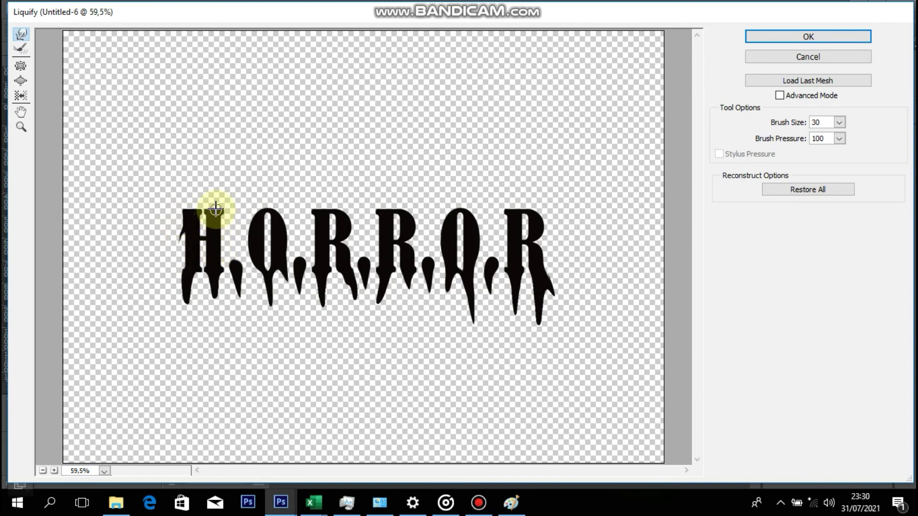
left_click_drag(220, 218, 229, 242)
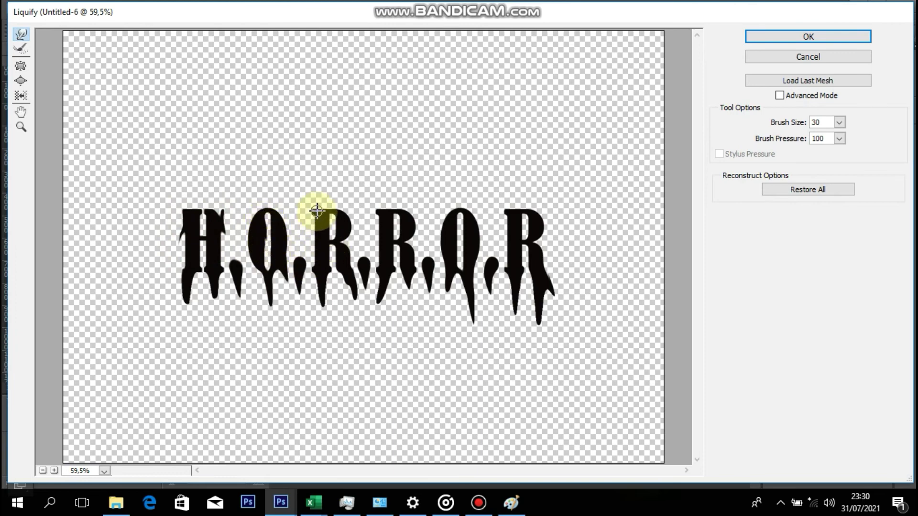
mouse_move(313, 224)
left_mouse_down()
mouse_move(308, 248)
mouse_move(385, 217)
mouse_move(376, 233)
mouse_move(380, 209)
mouse_move(373, 238)
left_mouse_up()
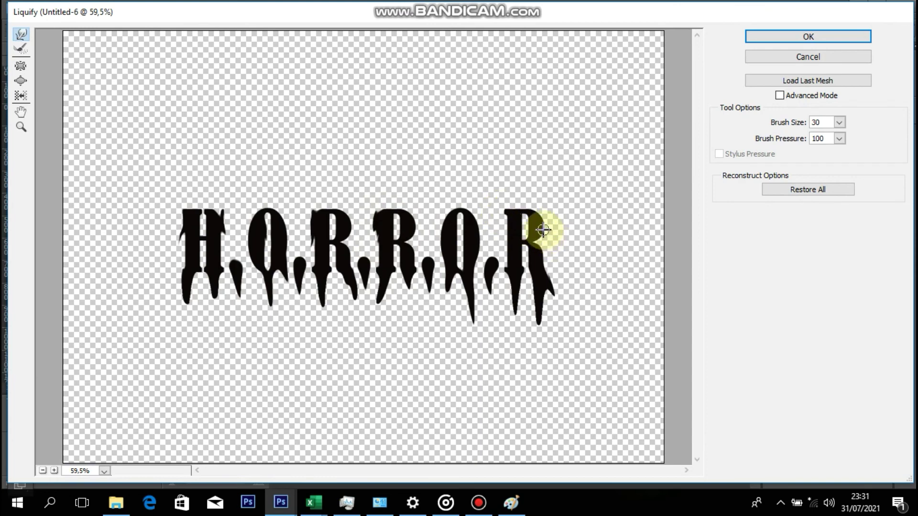
mouse_move(545, 234)
left_mouse_down()
mouse_move(549, 250)
mouse_move(512, 215)
mouse_move(499, 246)
left_mouse_up()
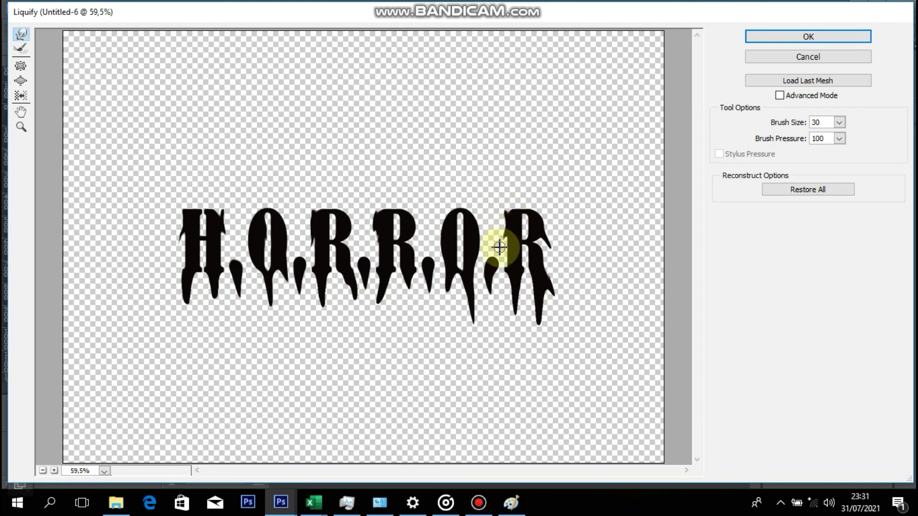
left_click(773, 35)
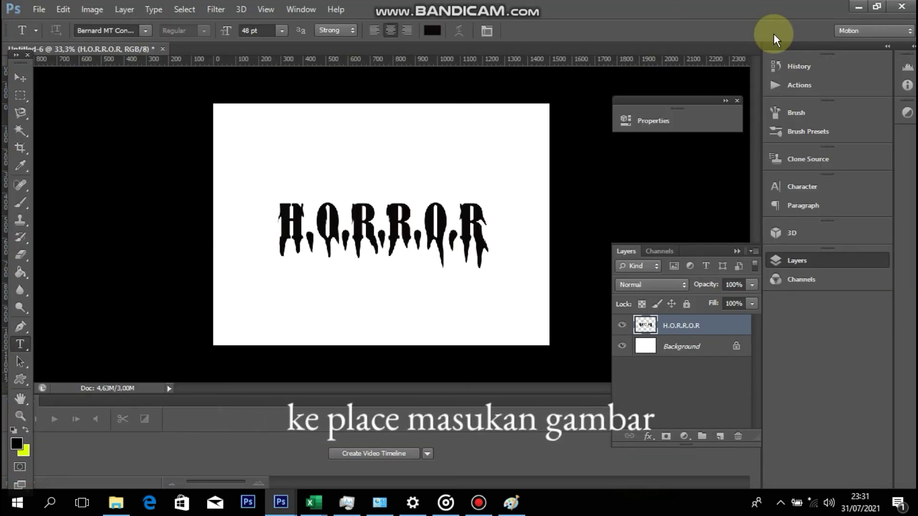
Place the red cloud texture image "unnamed (1)" above the H.O.R.R.O.R layer and clip it to the lettering
left_click(40, 10)
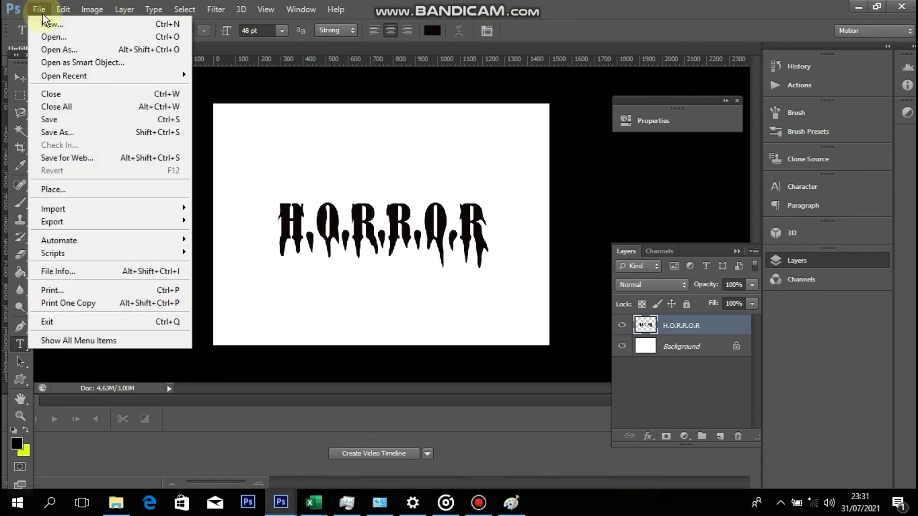
left_click(57, 193)
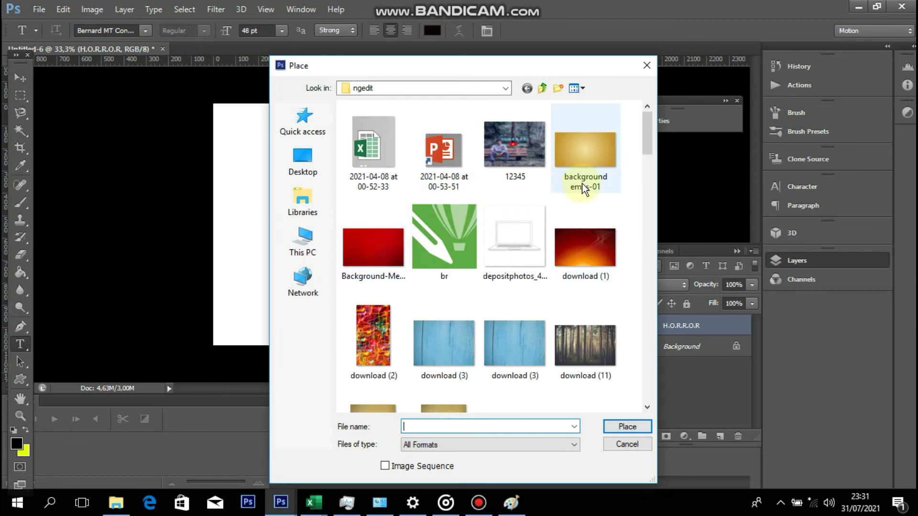
left_click_drag(654, 147, 645, 370)
double_click(373, 275)
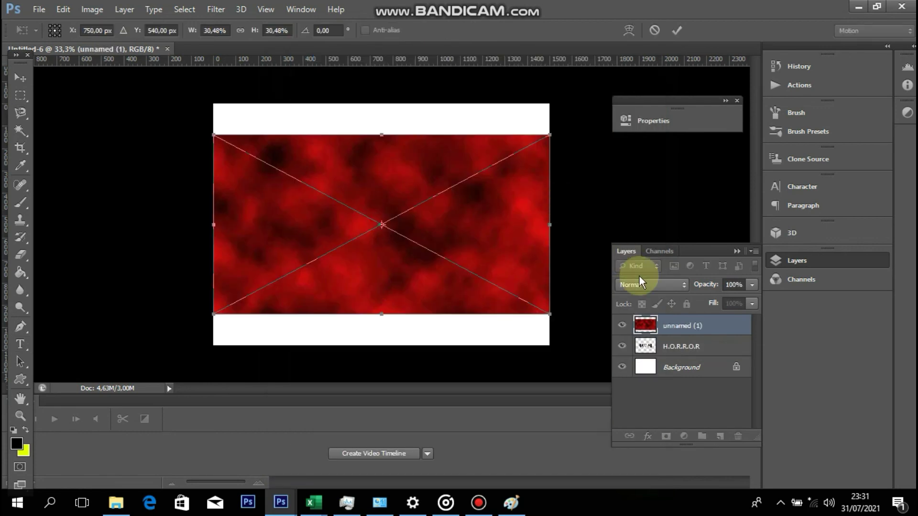
key("t")
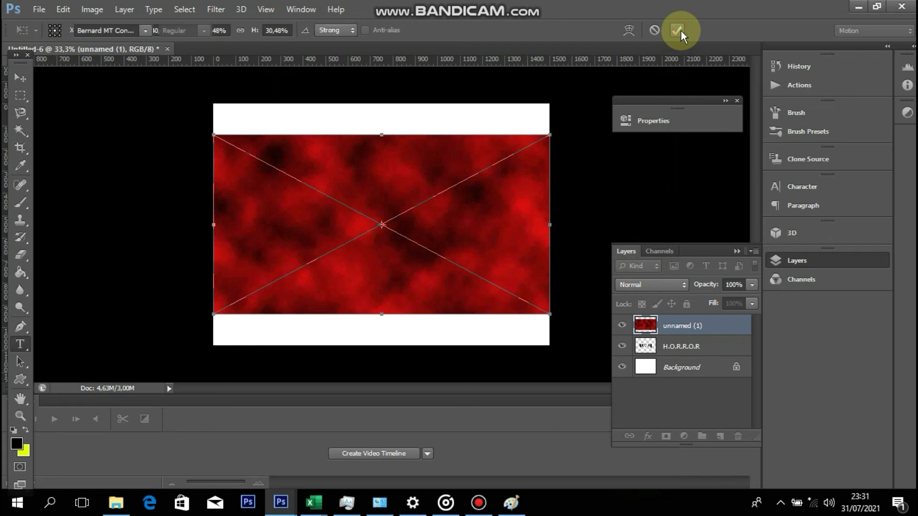
left_click(678, 30)
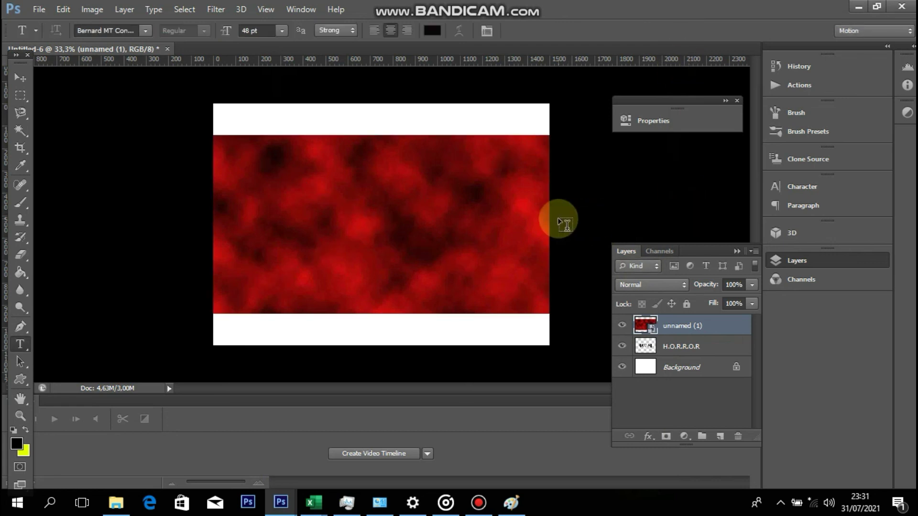
right_click(712, 330)
left_click(534, 252)
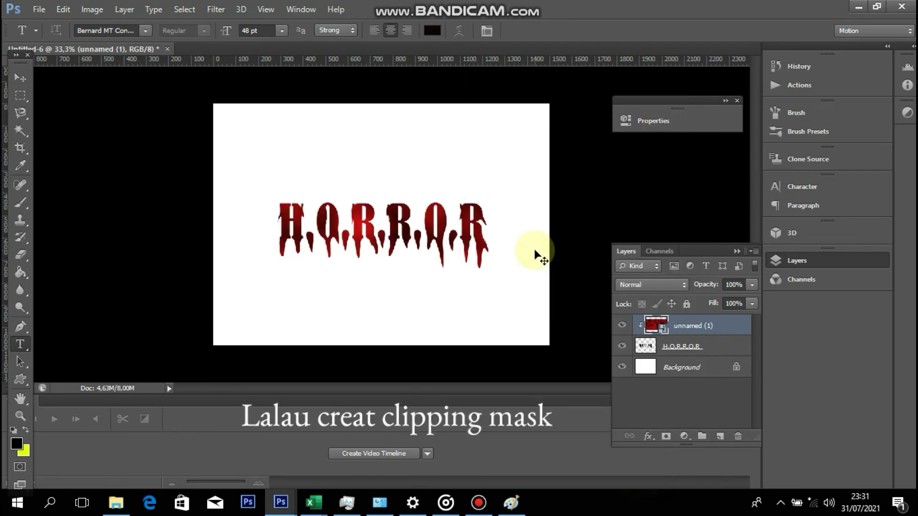
Scale the clipped red texture to about 21.5% width and 22.7% height, and position it over the text at X 700, Y 589 px
key("ctrl+t")
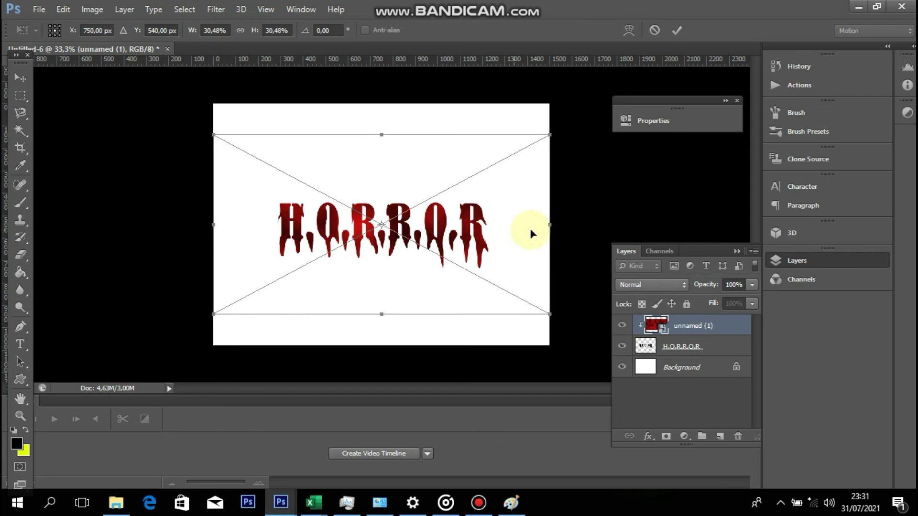
left_click_drag(548, 225, 502, 239)
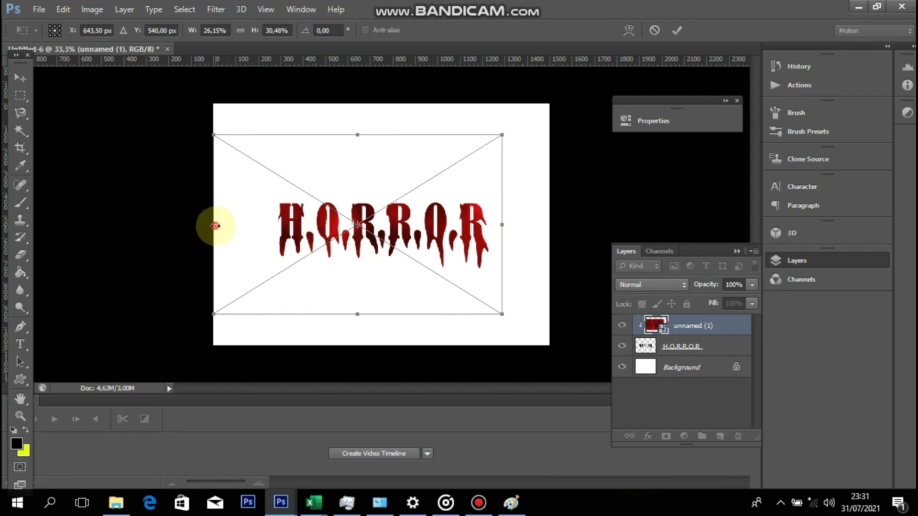
left_click_drag(215, 226, 266, 234)
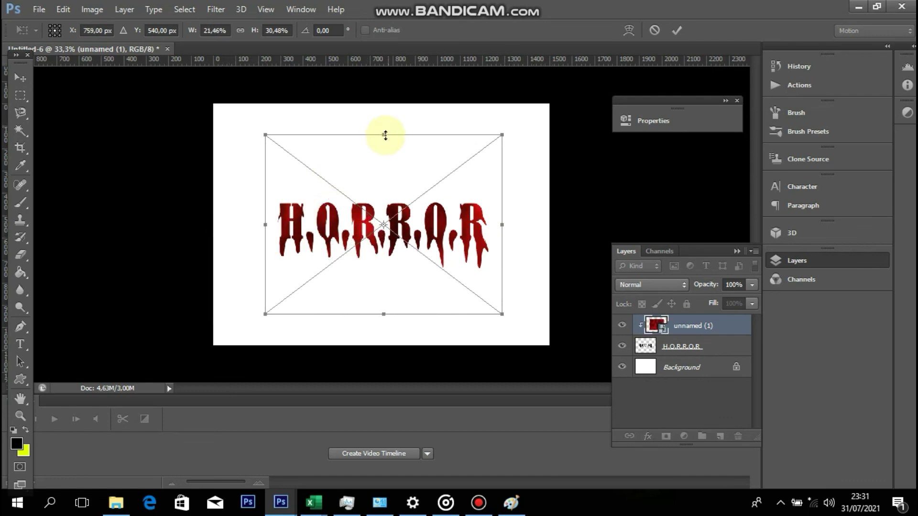
left_click_drag(385, 135, 384, 164)
left_click_drag(383, 314, 379, 299)
mouse_move(400, 254)
left_mouse_down()
mouse_move(379, 263)
mouse_move(387, 266)
left_mouse_up()
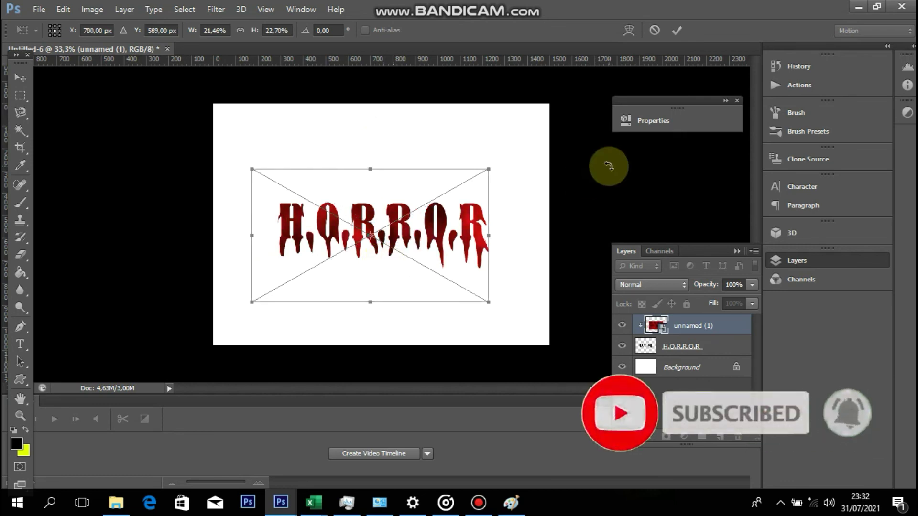
left_click(678, 32)
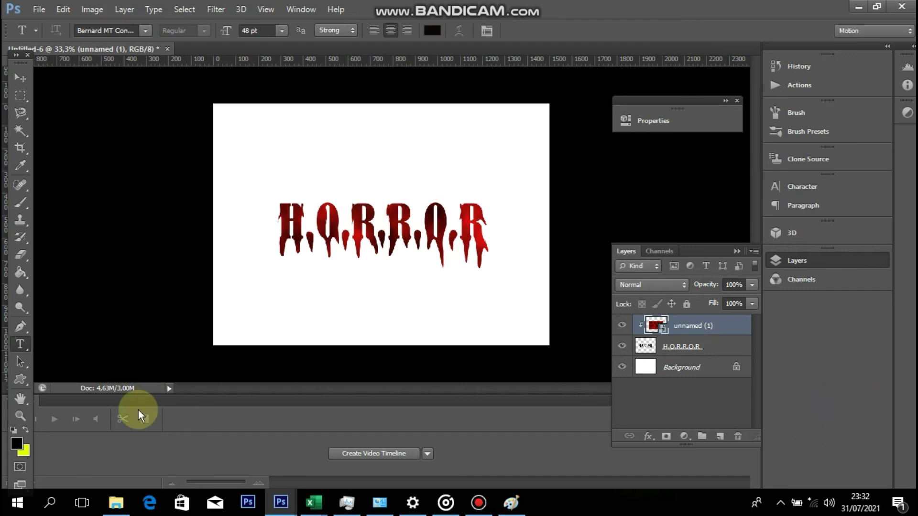
Choose the Paint Bucket with the black foreground colour and make the Background layer active
left_click(21, 274)
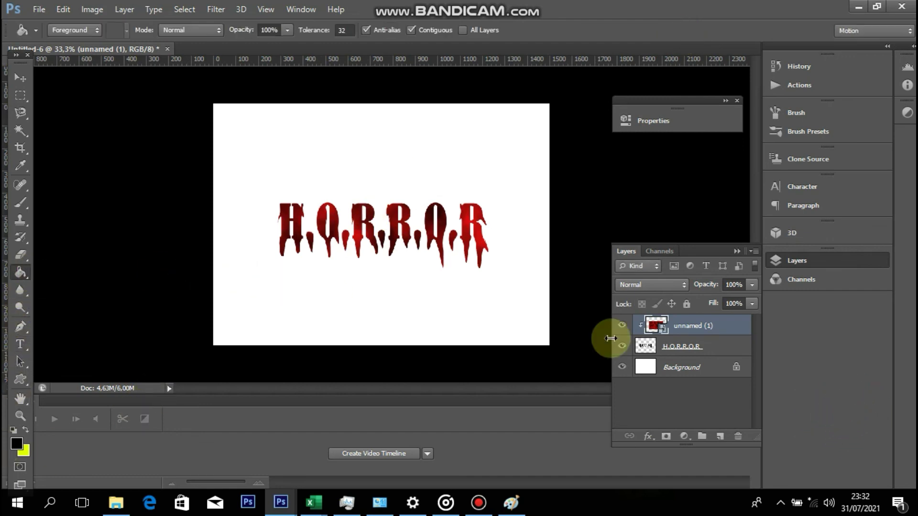
left_click(696, 373)
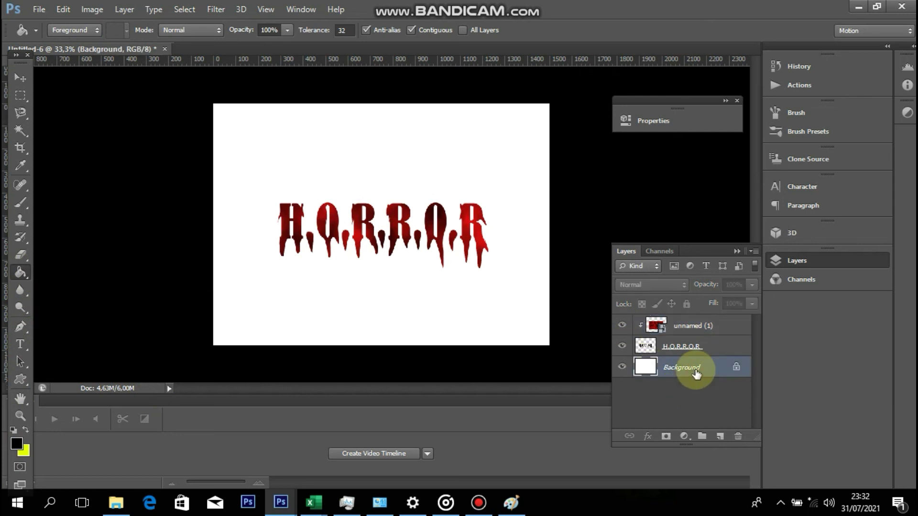